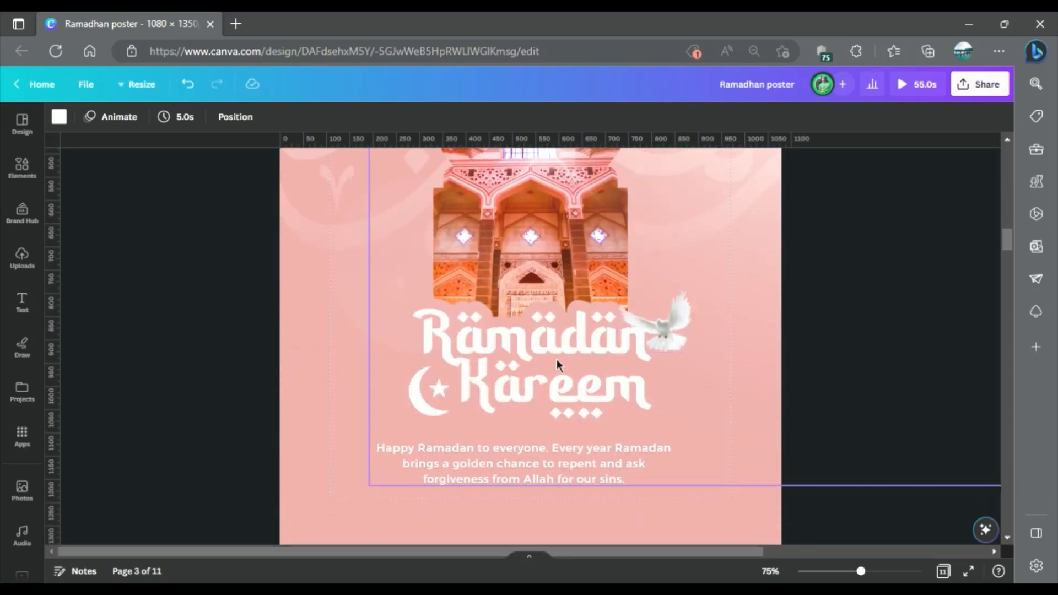
Review the finished poster and the assets on page 4 down to blank page 5, and set the zoom to 50%.
{"action": "scroll", "coordinate": [546, 359], "scroll_direction": "down", "scroll_amount": 5}
{"action": "scroll", "coordinate": [561, 342], "scroll_direction": "down", "scroll_amount": 3}
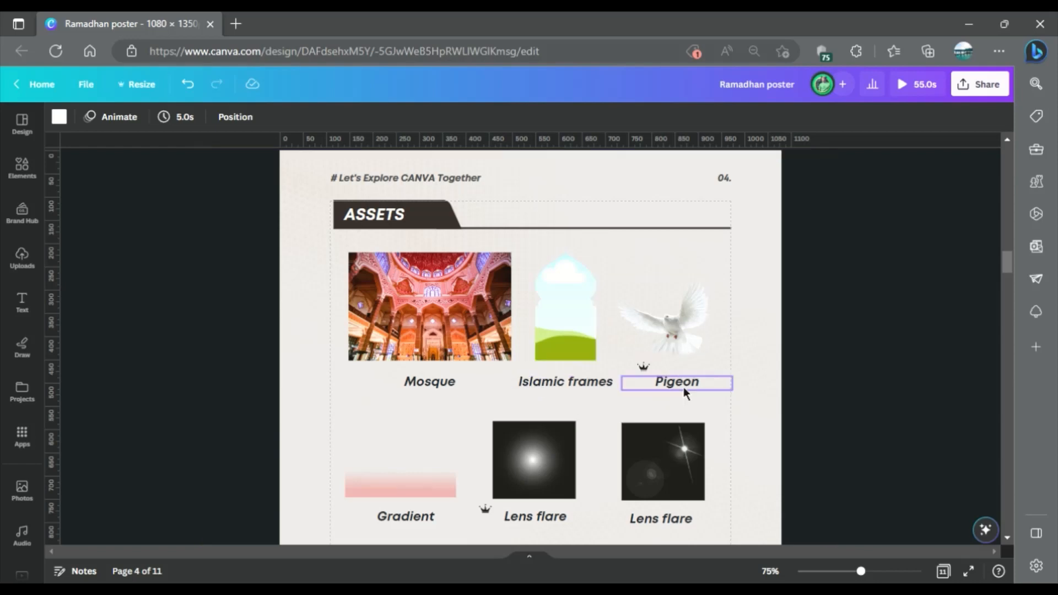
{"action": "scroll", "coordinate": [683, 386], "scroll_direction": "down", "scroll_amount": 2}
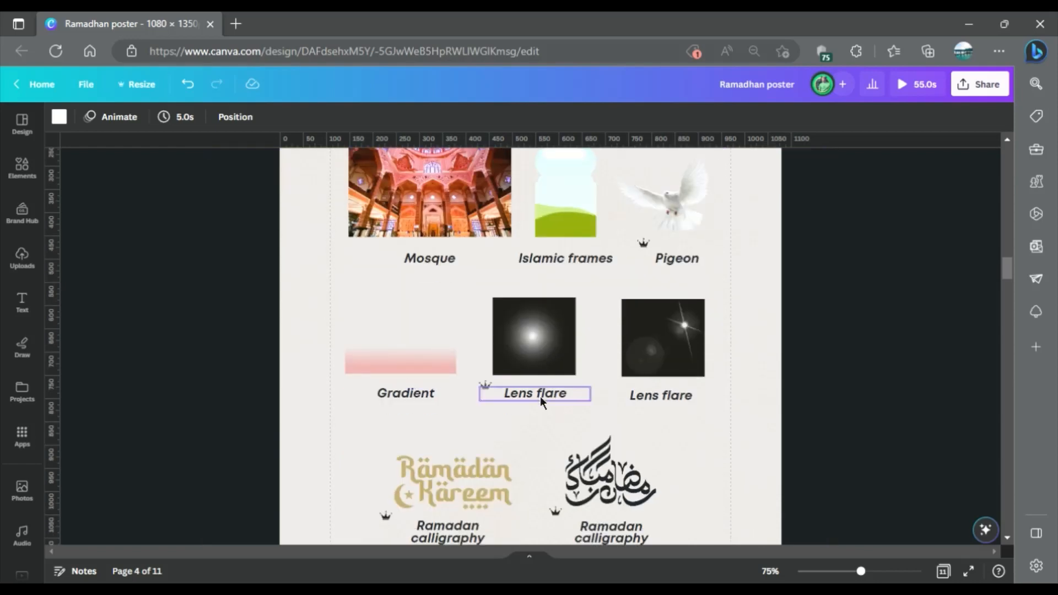
{"action": "scroll", "coordinate": [469, 337], "scroll_direction": "down", "scroll_amount": 3}
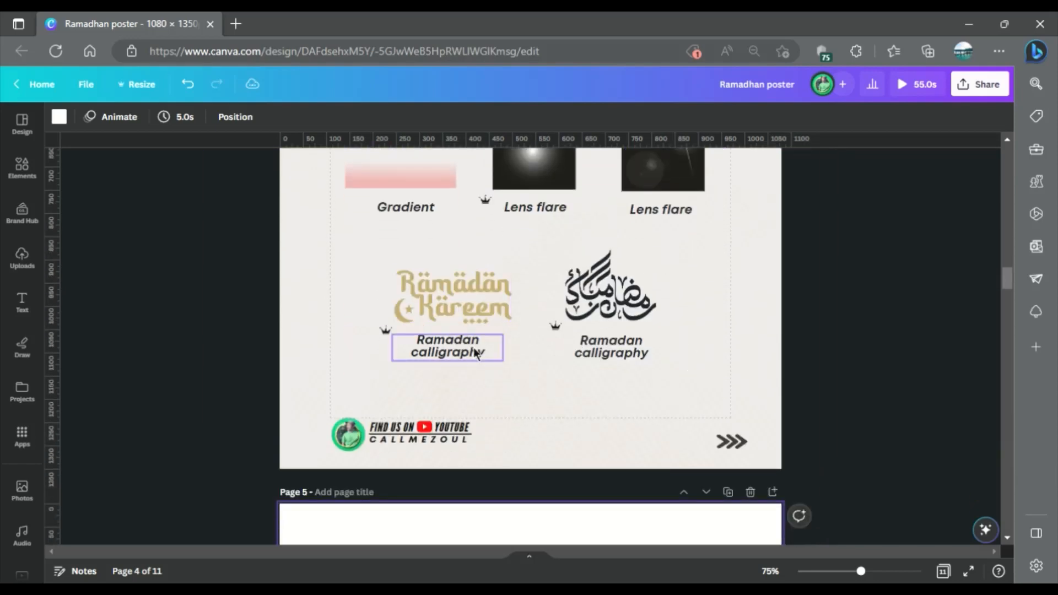
{"action": "scroll", "coordinate": [745, 335], "scroll_direction": "down", "scroll_amount": 3}
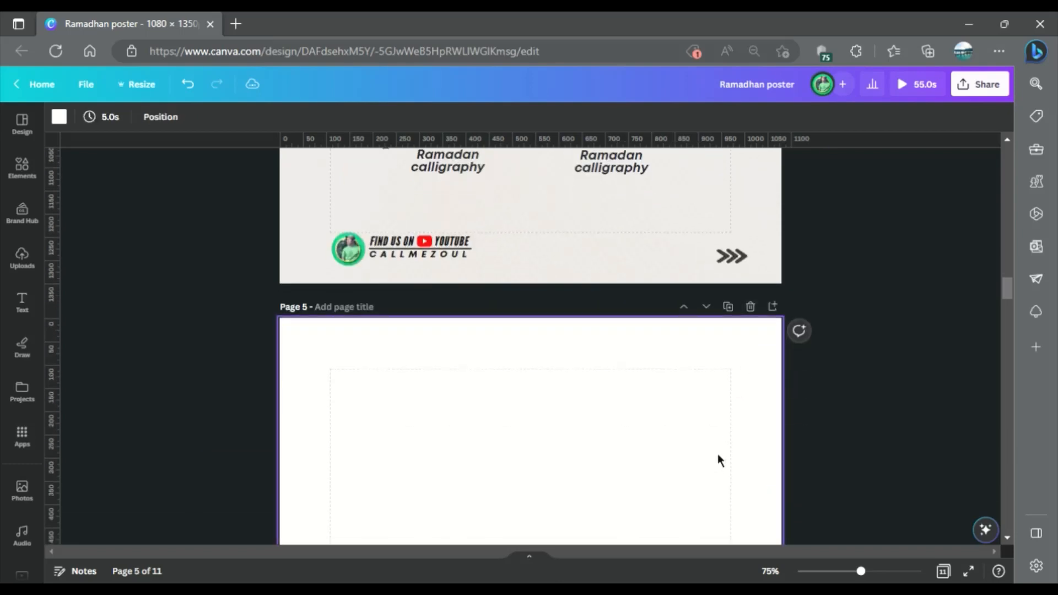
{"action": "left_click", "coordinate": [769, 571]}
{"action": "left_click", "coordinate": [766, 428]}
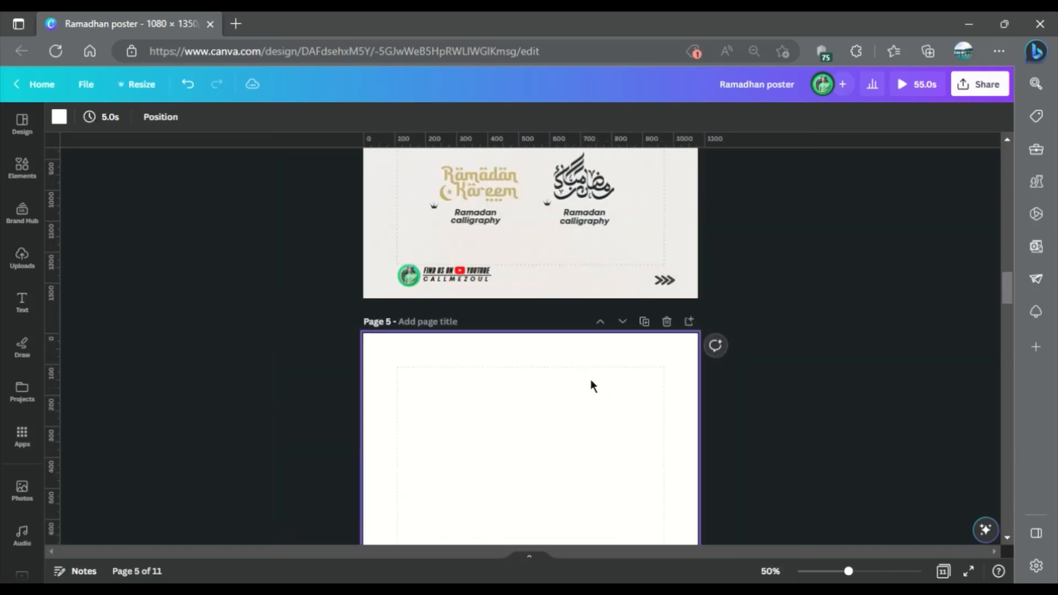
Copy the dark Arabic Ramadan calligraphy from the assets on page 4 and paste it onto page 5.
{"action": "scroll", "coordinate": [587, 371], "scroll_direction": "up", "scroll_amount": 4}
{"action": "scroll", "coordinate": [587, 371], "scroll_direction": "down", "scroll_amount": 3}
{"action": "left_click", "coordinate": [584, 247]}
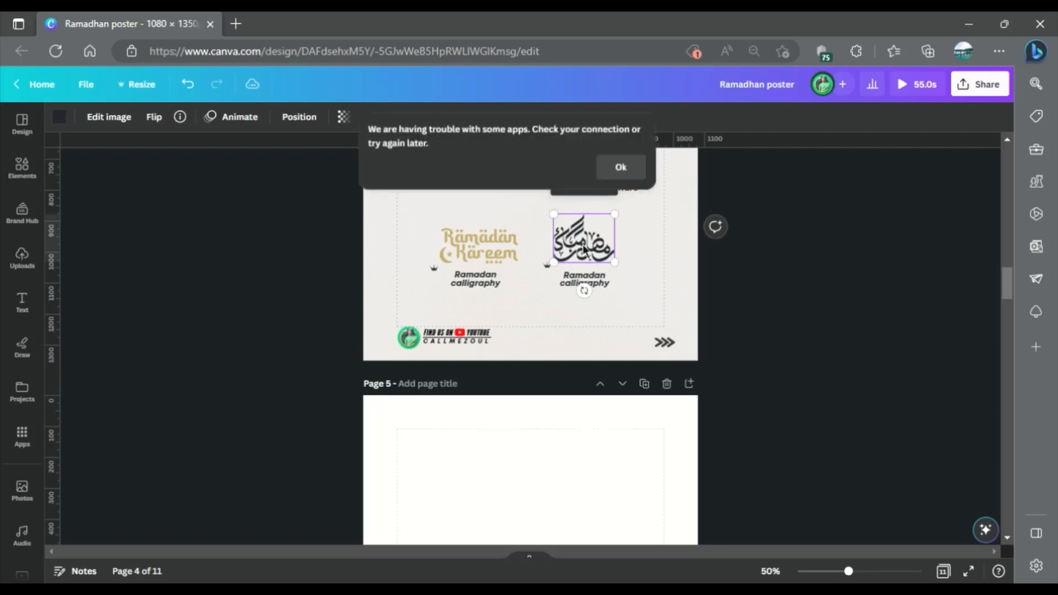
{"action": "key", "text": "ctrl+c"}
{"action": "scroll", "coordinate": [551, 308], "scroll_direction": "down", "scroll_amount": 5}
{"action": "left_click", "coordinate": [523, 342]}
{"action": "key", "text": "ctrl+v"}
{"action": "scroll", "coordinate": [551, 331], "scroll_direction": "up", "scroll_amount": 2}
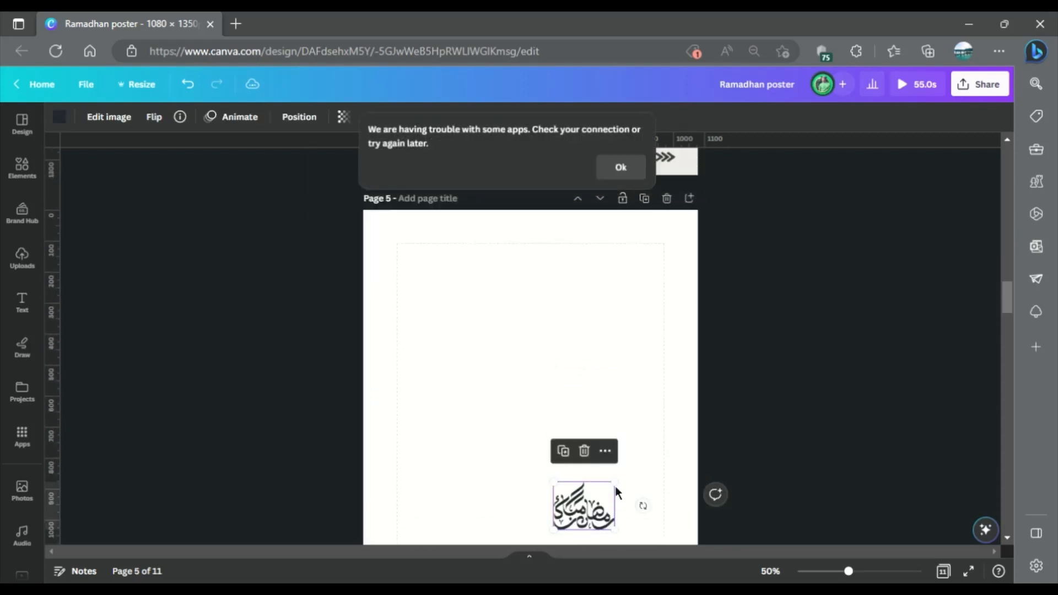
Enlarge the calligraphy to nearly the full width of page 5 and place it against the page's upper and right edges.
{"action": "left_click_drag", "start_coordinate": [615, 484], "coordinate": [720, 439]}
{"action": "left_click_drag", "start_coordinate": [552, 416], "coordinate": [527, 367]}
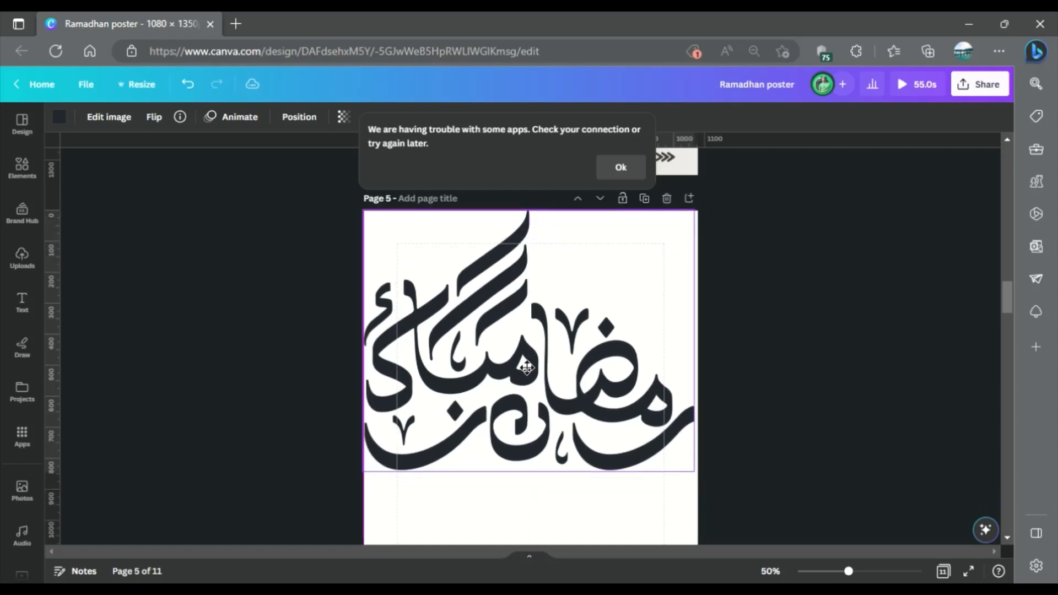
{"action": "left_click", "coordinate": [781, 317]}
{"action": "left_click", "coordinate": [605, 406]}
{"action": "left_click_drag", "start_coordinate": [606, 411], "coordinate": [610, 410]}
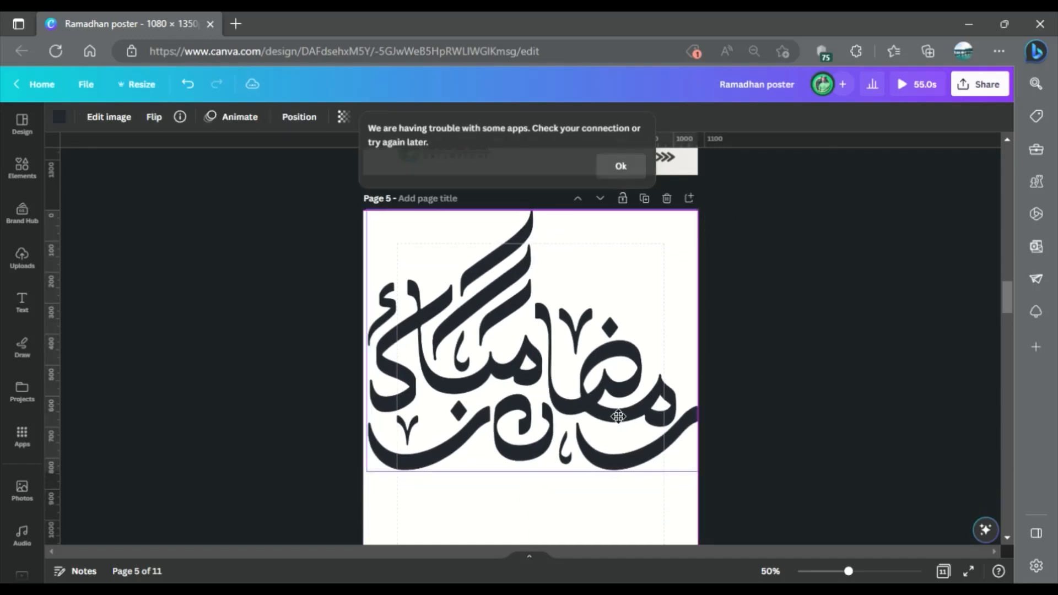
{"action": "left_click", "coordinate": [842, 353]}
{"action": "left_click", "coordinate": [557, 492]}
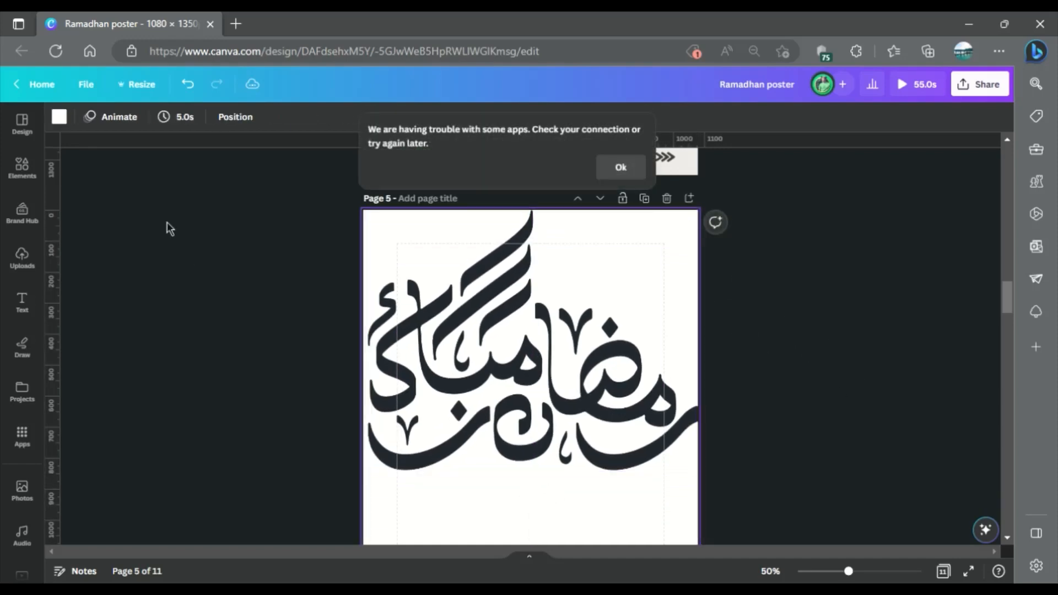
{"action": "left_click", "coordinate": [59, 116]}
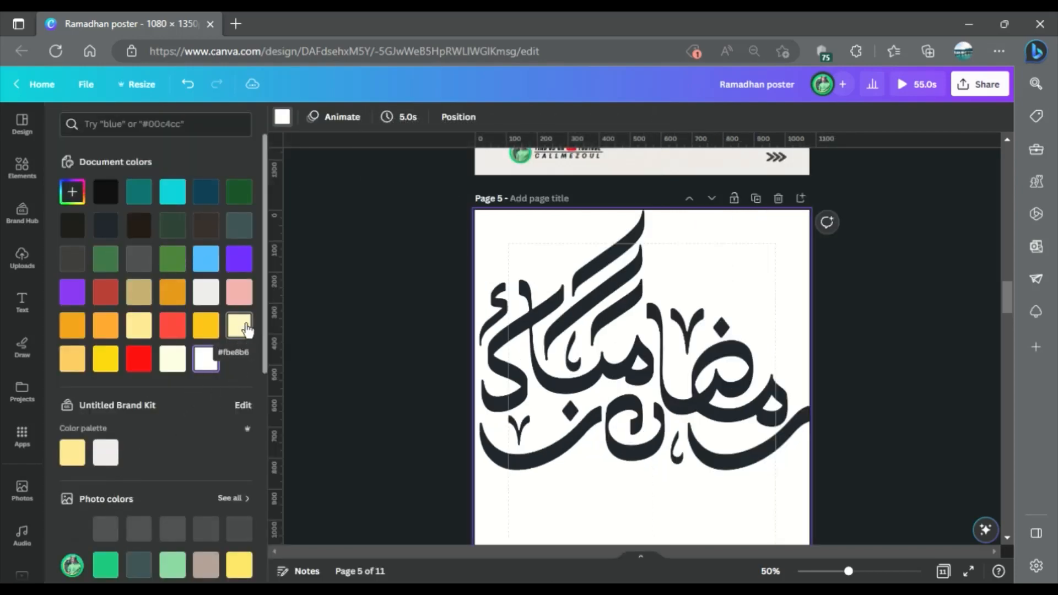
Copy the mosque photo and Islamic frame from page 4 onto page 5, with the photo filling the frame.
{"action": "scroll", "coordinate": [633, 329], "scroll_direction": "up", "scroll_amount": 10}
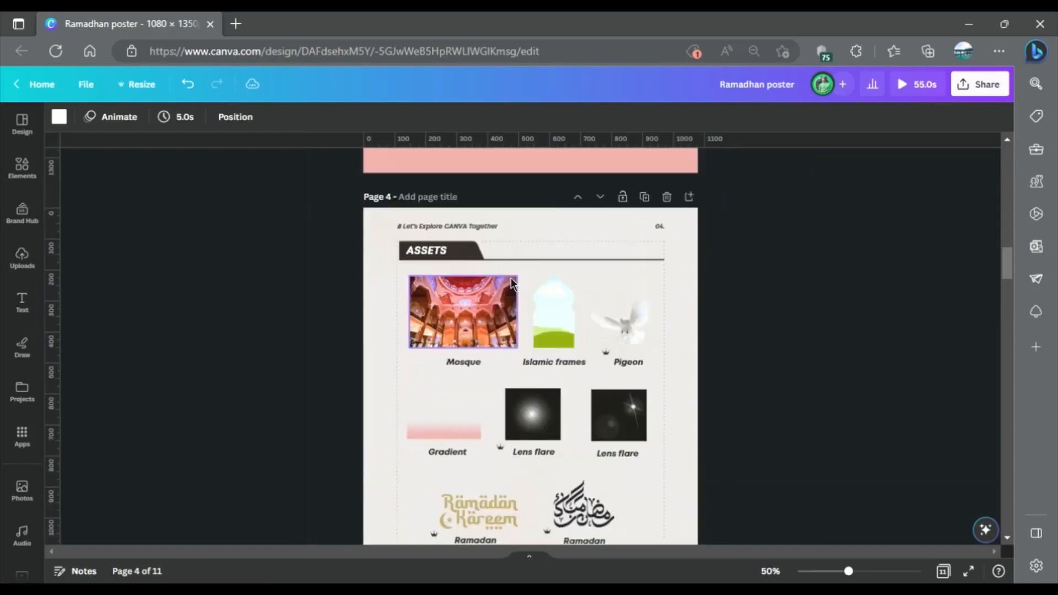
{"action": "scroll", "coordinate": [470, 503], "scroll_direction": "down", "scroll_amount": 5}
{"action": "left_click", "coordinate": [479, 380]}
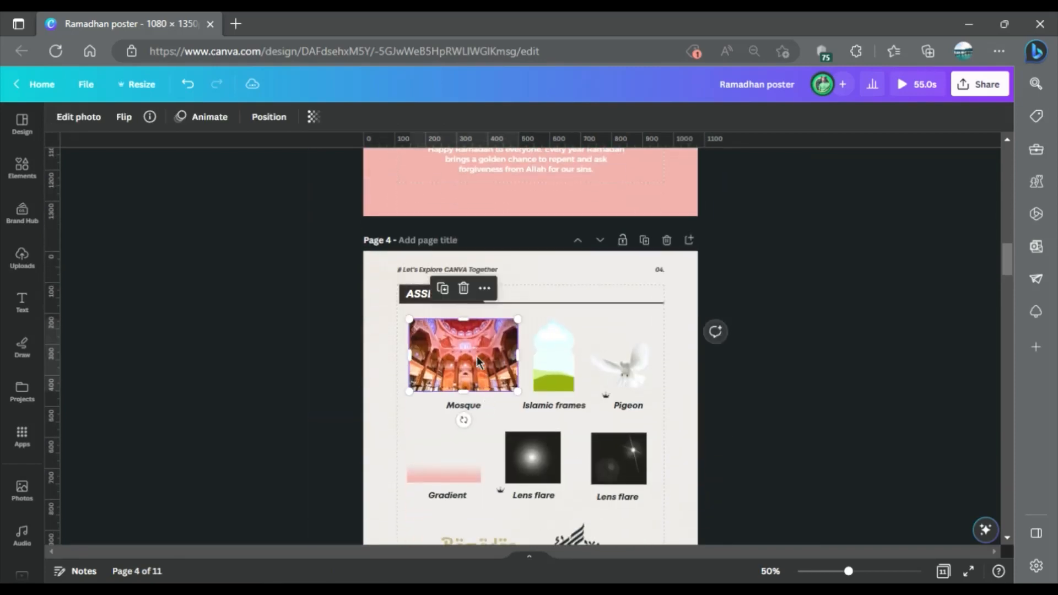
{"action": "left_click", "coordinate": [555, 358], "text": "shift"}
{"action": "scroll", "coordinate": [558, 361], "scroll_direction": "down", "scroll_amount": 10}
{"action": "left_click", "coordinate": [649, 355]}
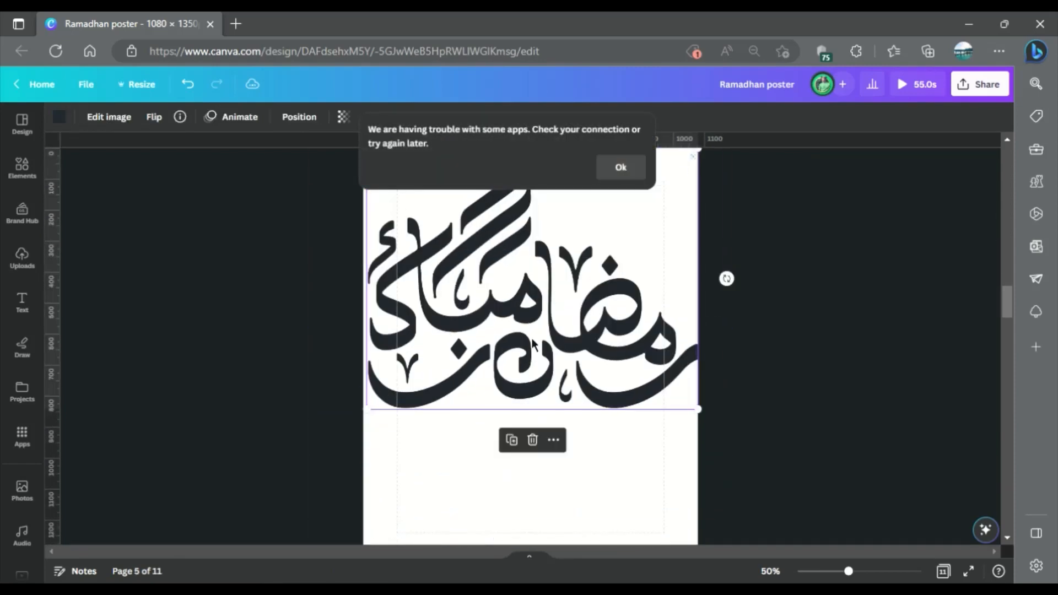
{"action": "key", "text": "ctrl+v"}
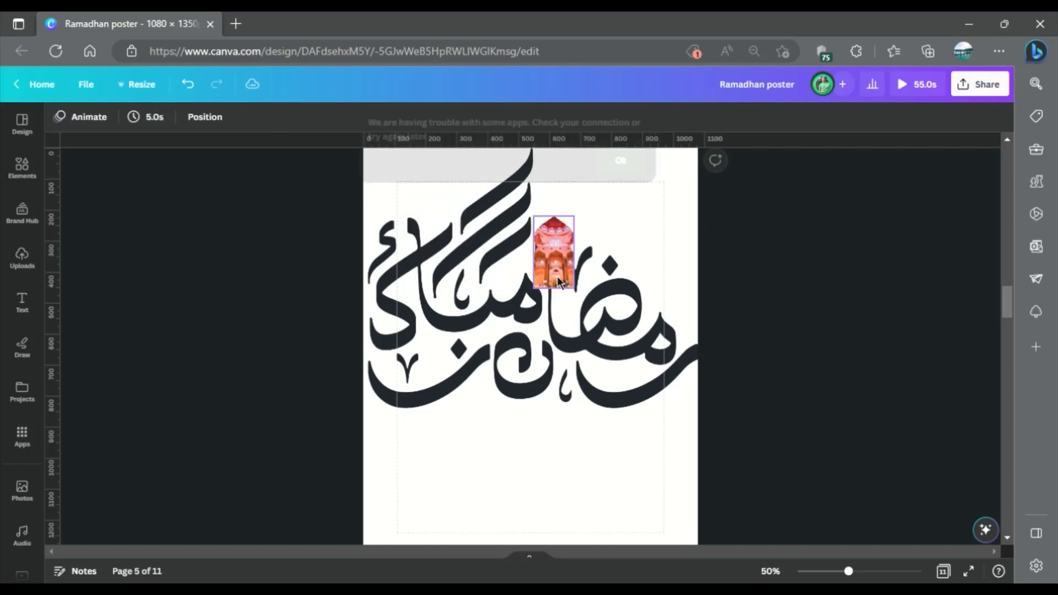
Enlarge the framed mosque photo and centre it horizontally on page 5 over the calligraphy.
{"action": "left_click_drag", "start_coordinate": [538, 293], "coordinate": [450, 435]}
{"action": "scroll", "coordinate": [537, 389], "scroll_direction": "up", "scroll_amount": 3}
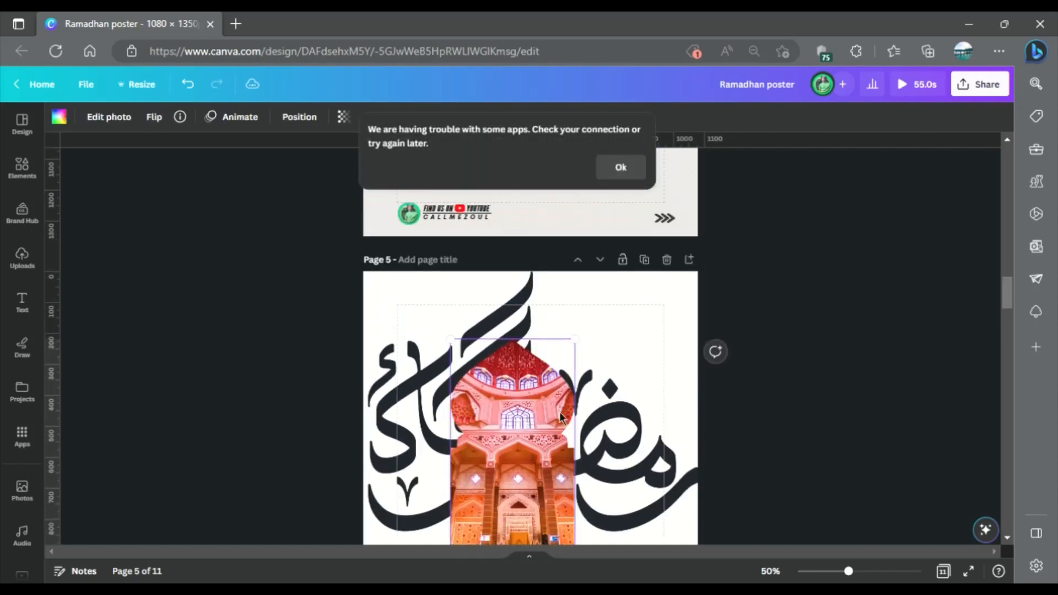
{"action": "scroll", "coordinate": [537, 388], "scroll_direction": "down", "scroll_amount": 1}
{"action": "left_click_drag", "start_coordinate": [537, 388], "coordinate": [555, 395]}
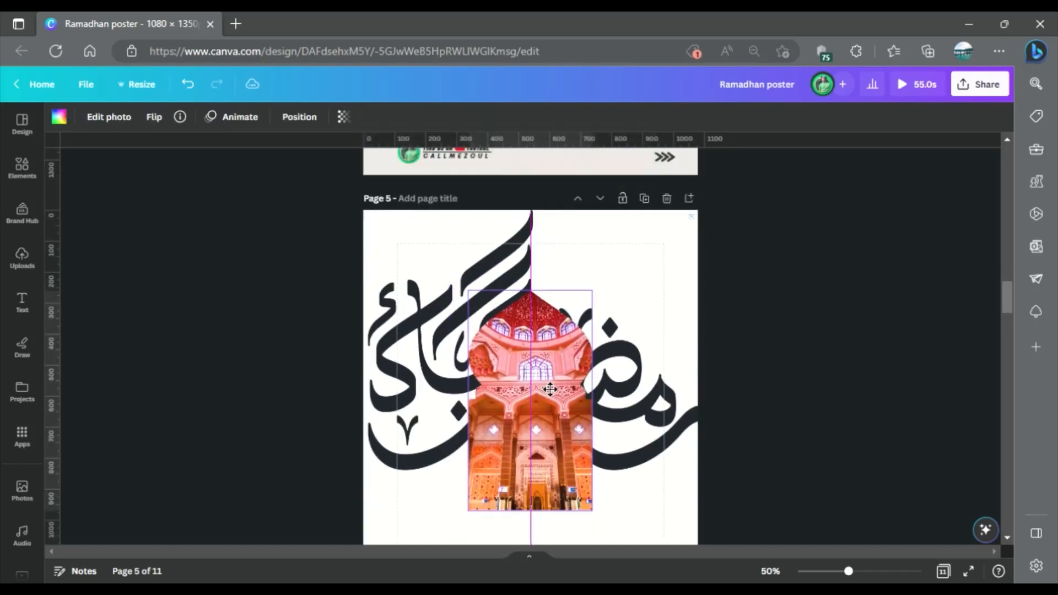
{"action": "left_click", "coordinate": [747, 301]}
{"action": "scroll", "coordinate": [748, 294], "scroll_direction": "down", "scroll_amount": 2}
{"action": "scroll", "coordinate": [748, 294], "scroll_direction": "up", "scroll_amount": 2}
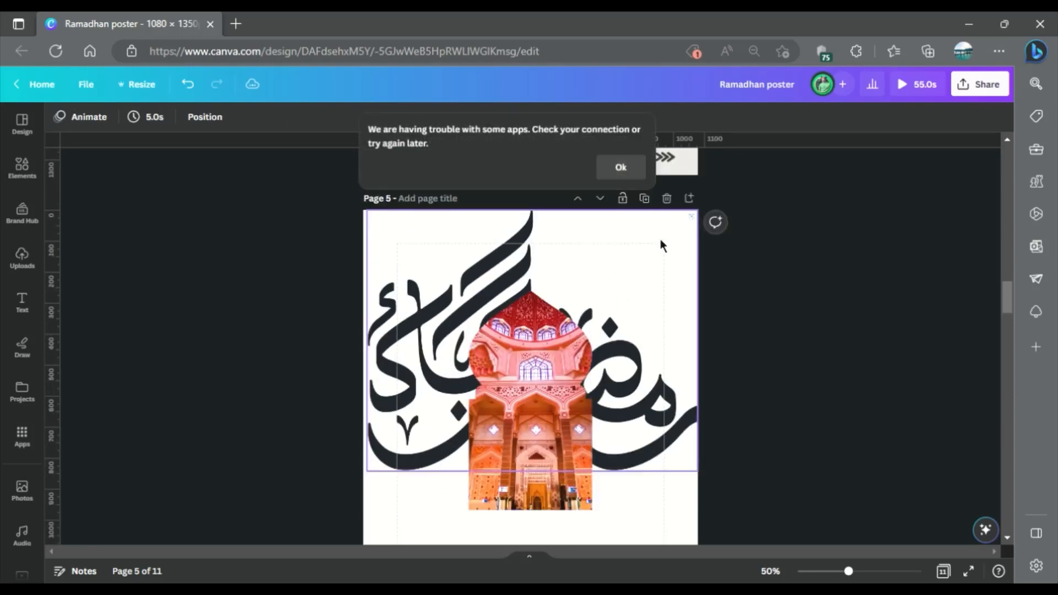
Set the page 5 background to the light pink taken from the mosque photo's colors.
{"action": "left_click", "coordinate": [645, 520]}
{"action": "left_click", "coordinate": [62, 121]}
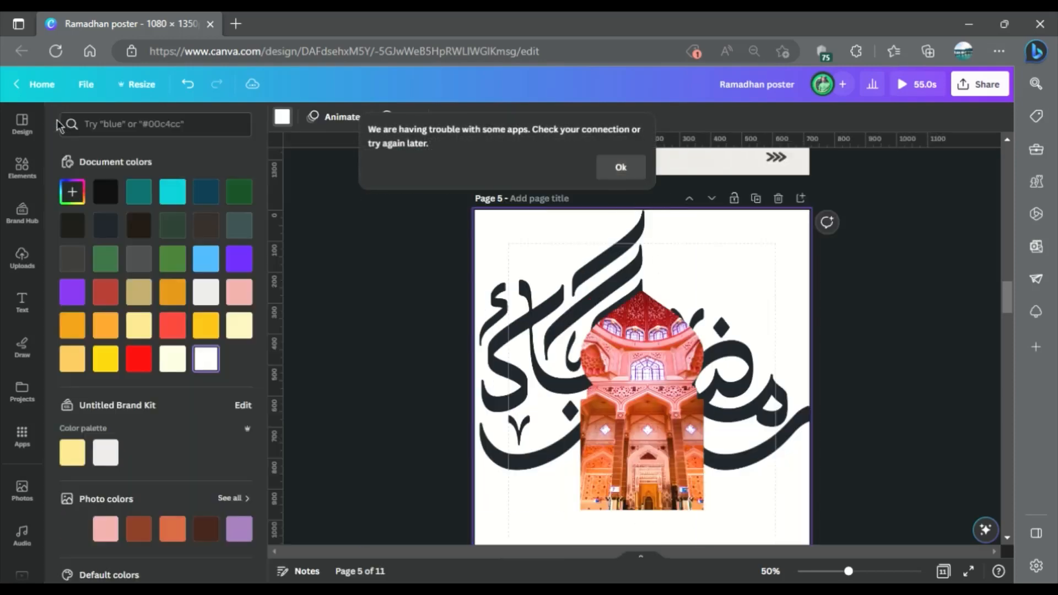
{"action": "left_click", "coordinate": [105, 529]}
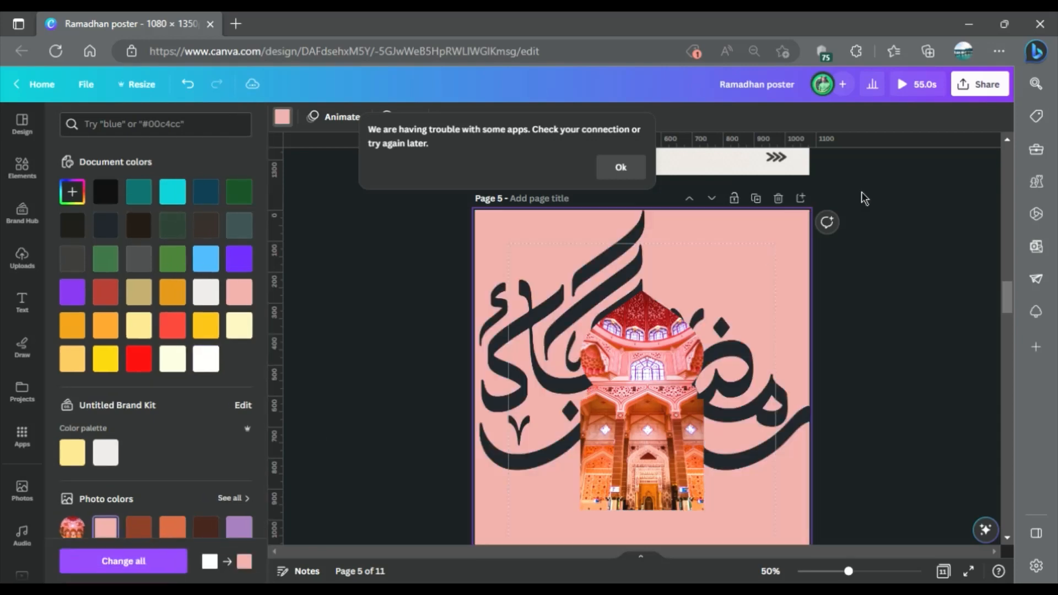
Recolor the large calligraphy behind the mosque to white.
{"action": "scroll", "coordinate": [770, 205], "scroll_direction": "down", "scroll_amount": 2}
{"action": "left_click", "coordinate": [770, 205]}
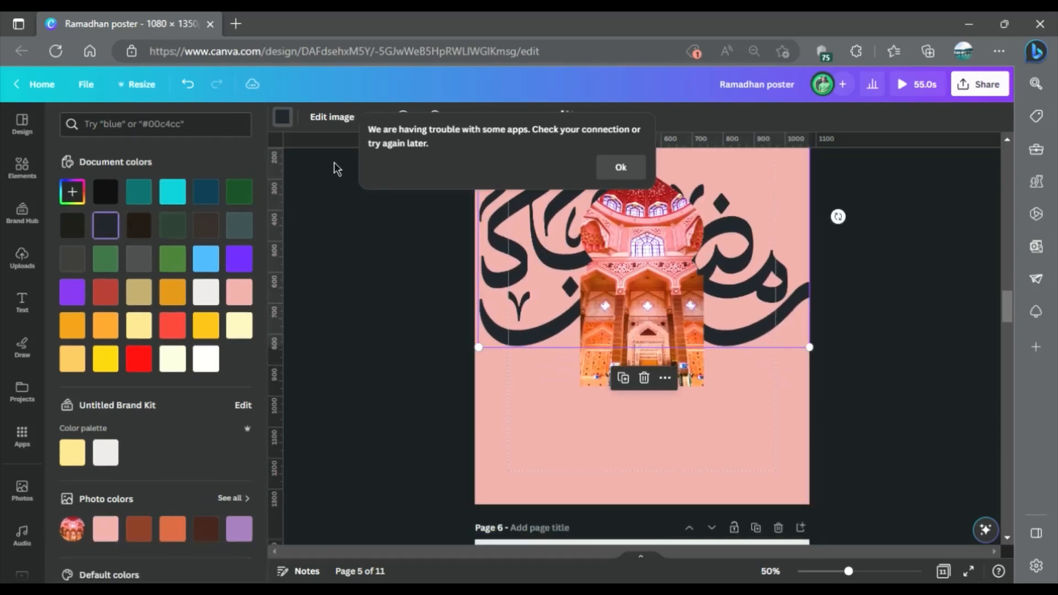
{"action": "left_click", "coordinate": [283, 119]}
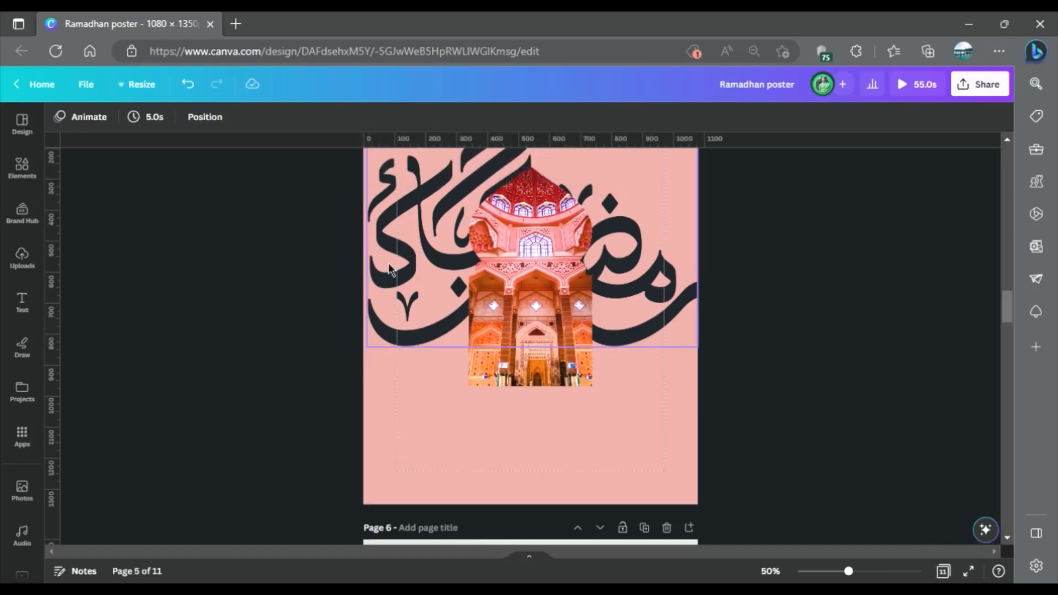
{"action": "left_click", "coordinate": [59, 116]}
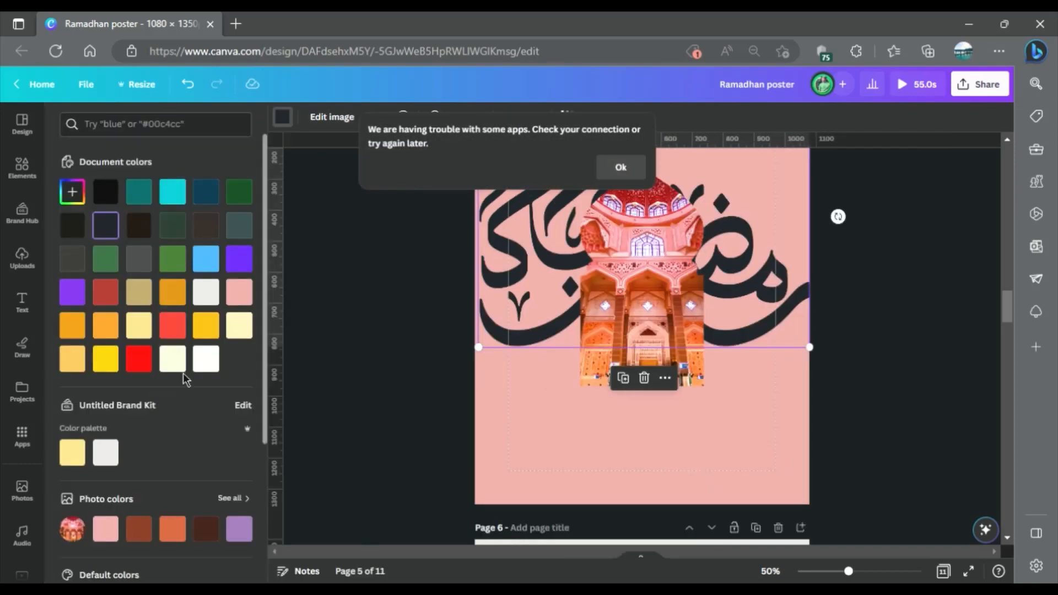
{"action": "left_click", "coordinate": [206, 360]}
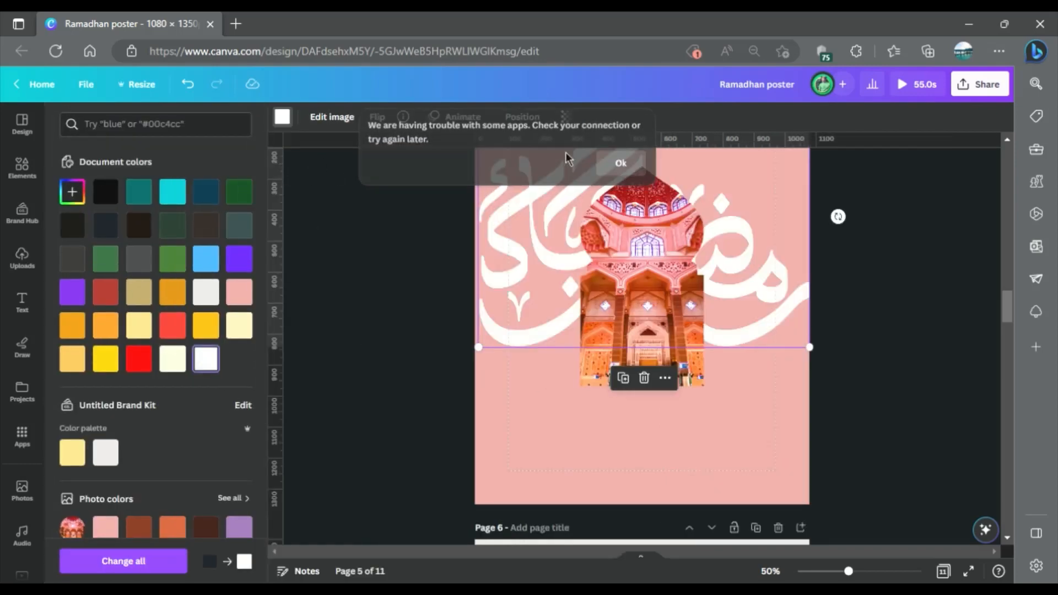
Set the white calligraphy's transparency to 25.
{"action": "left_click", "coordinate": [566, 121]}
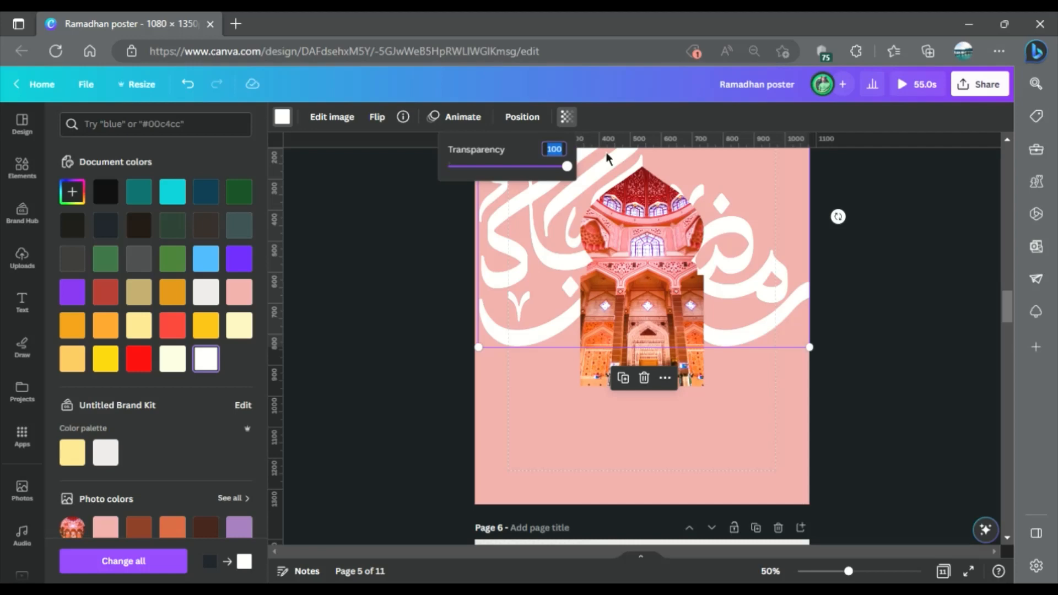
{"action": "type", "text": "25"}
{"action": "key", "text": "Return"}
{"action": "left_click", "coordinate": [883, 367]}
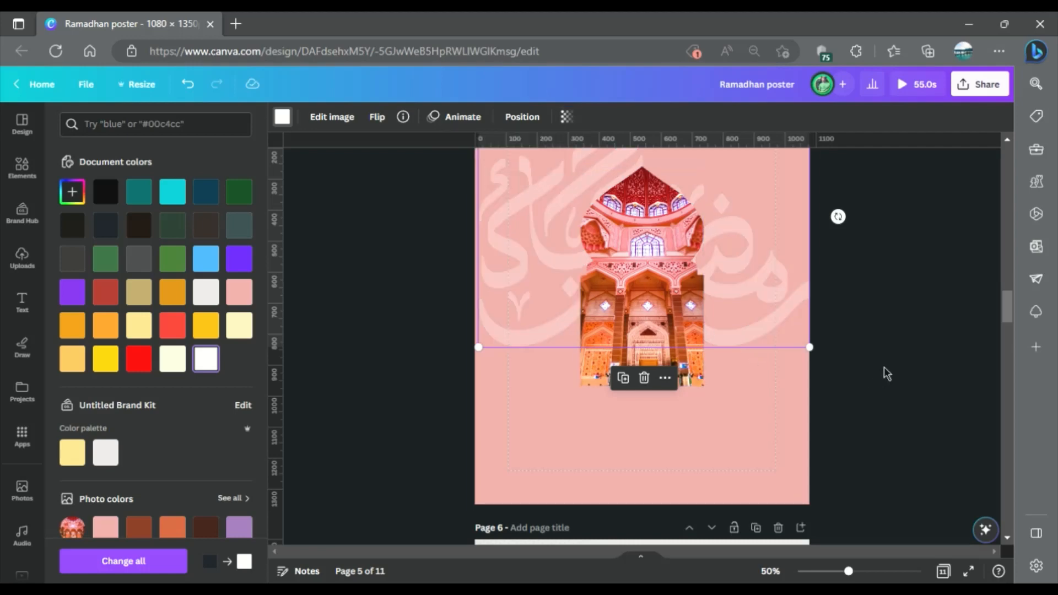
{"action": "left_click", "coordinate": [884, 367]}
Copy the pink gradient from the assets on page 4 and paste it onto page 5.
{"action": "scroll", "coordinate": [883, 366], "scroll_direction": "up", "scroll_amount": 2}
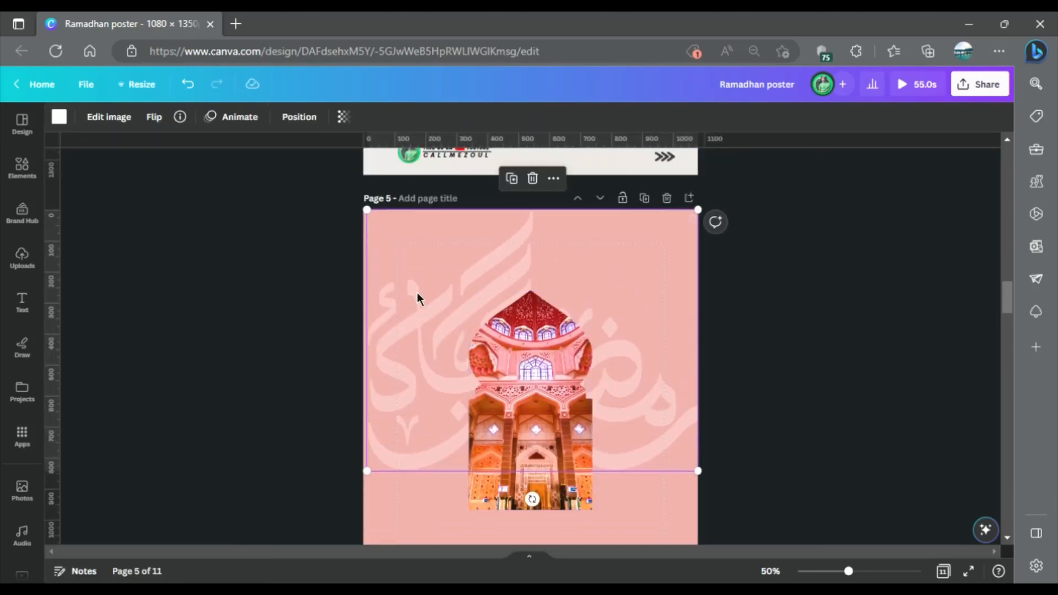
{"action": "scroll", "coordinate": [345, 255], "scroll_direction": "up", "scroll_amount": 6}
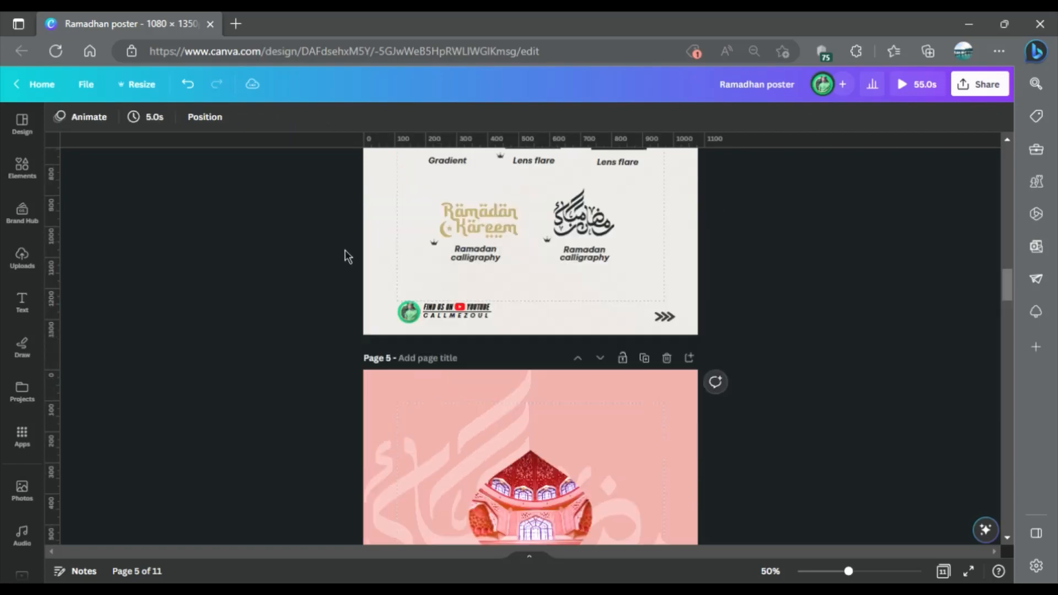
{"action": "left_click", "coordinate": [452, 353]}
{"action": "scroll", "coordinate": [454, 332], "scroll_direction": "down", "scroll_amount": 7}
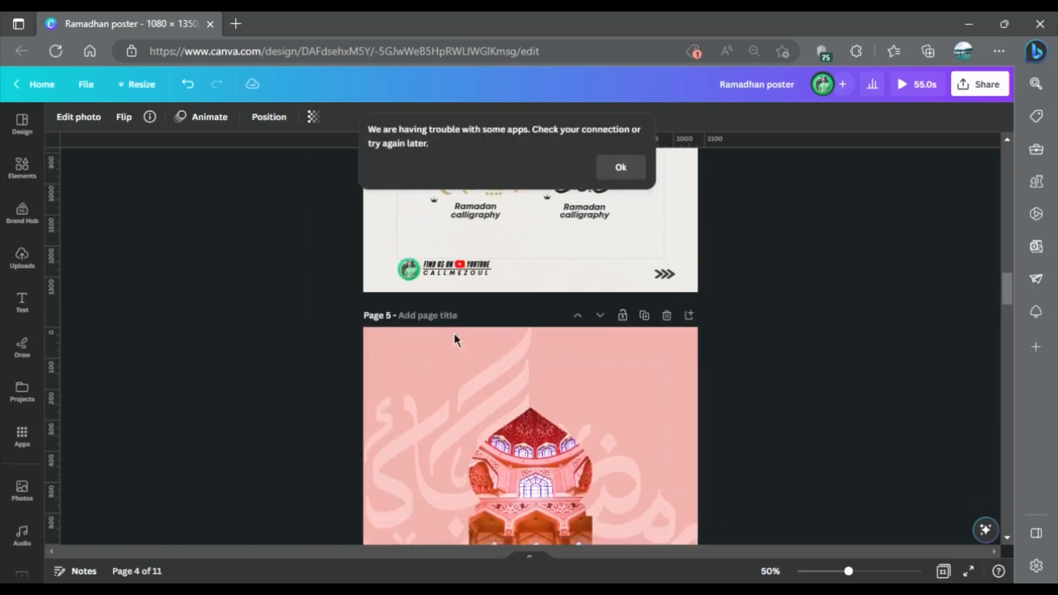
{"action": "key", "text": "ctrl+v"}
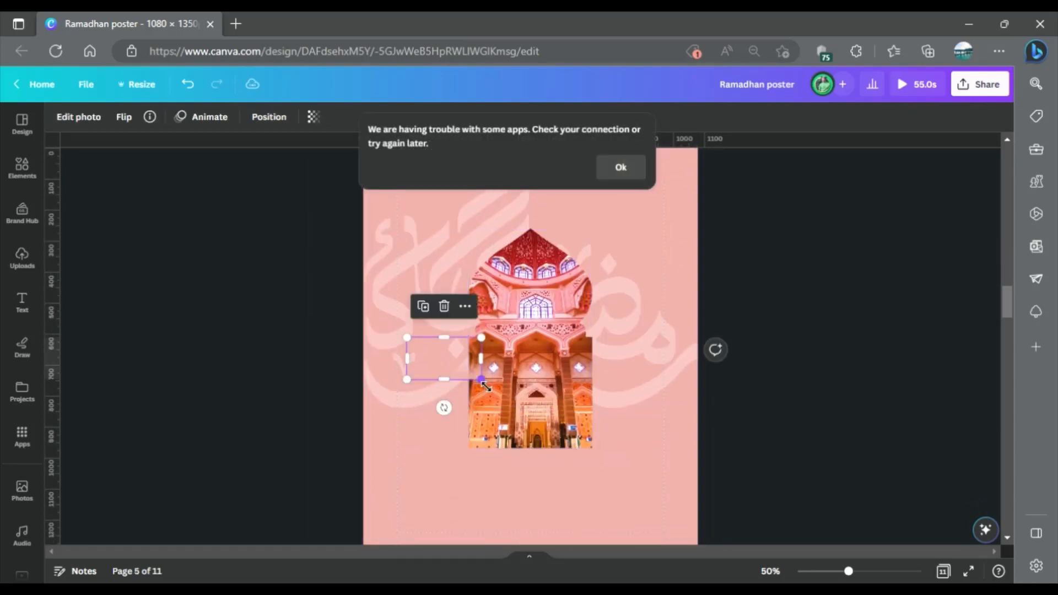
Enlarge the pink gradient to slightly more than the page width and position it over the calligraphy and mosque.
{"action": "left_click_drag", "start_coordinate": [485, 386], "coordinate": [760, 491]}
{"action": "left_click_drag", "start_coordinate": [667, 503], "coordinate": [616, 401]}
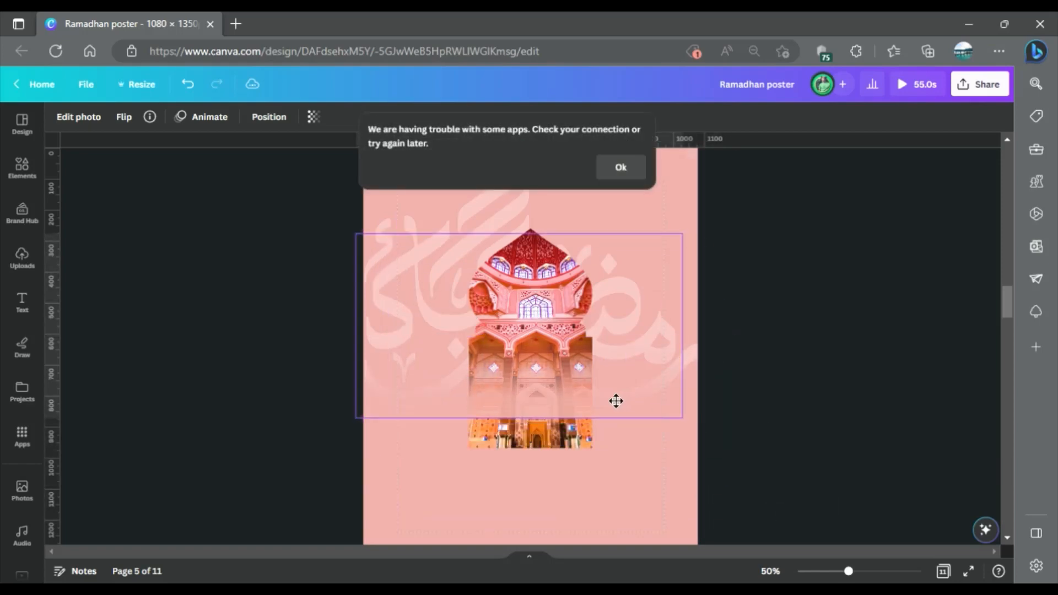
{"action": "mouse_move", "coordinate": [682, 419]}
{"action": "left_mouse_down"}
{"action": "mouse_move", "coordinate": [698, 428]}
{"action": "mouse_move", "coordinate": [689, 428]}
{"action": "left_mouse_up"}
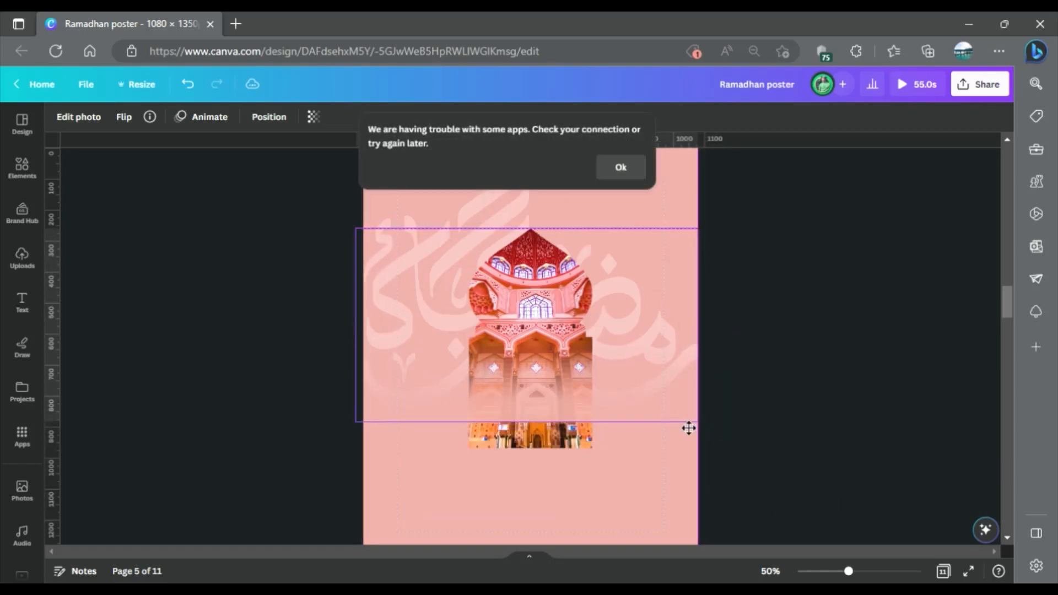
{"action": "left_click", "coordinate": [809, 394]}
Bring the framed mosque photo forward so it sits in front of the pink gradient.
{"action": "left_click", "coordinate": [553, 438]}
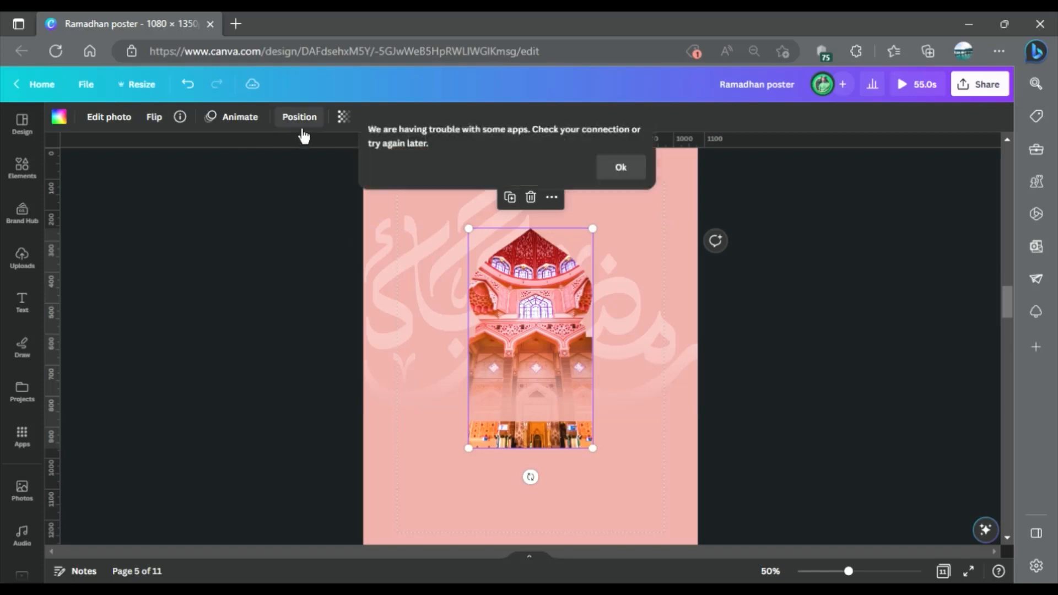
{"action": "left_click", "coordinate": [298, 116]}
{"action": "left_click", "coordinate": [126, 182]}
{"action": "left_click", "coordinate": [799, 414]}
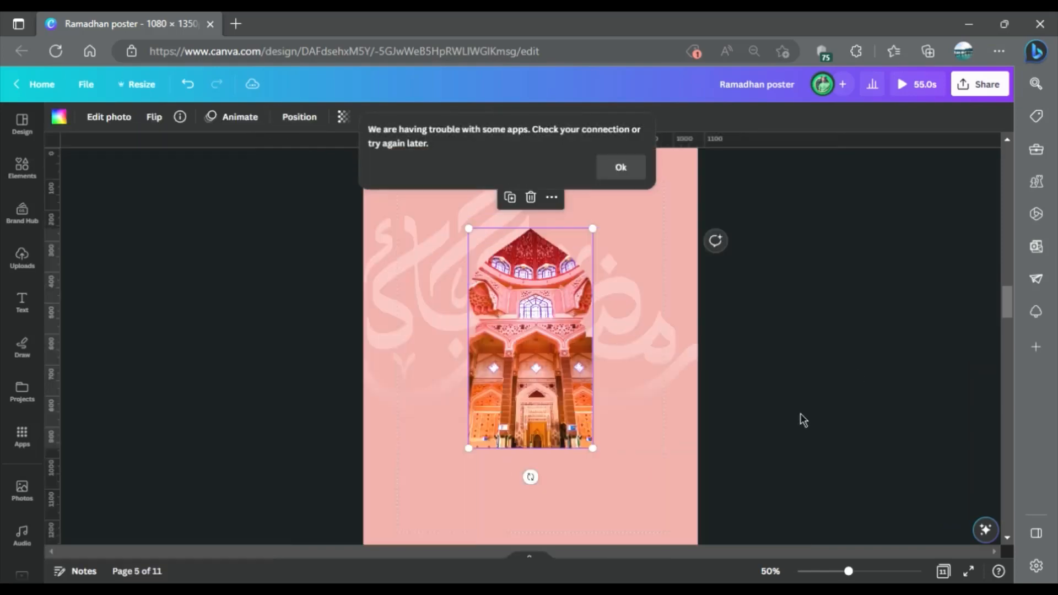
Move the pink gradient to the top of page 5, flip it vertically and position it across the poster's upper part.
{"action": "left_click", "coordinate": [688, 412]}
{"action": "left_click_drag", "start_coordinate": [637, 406], "coordinate": [633, 246]}
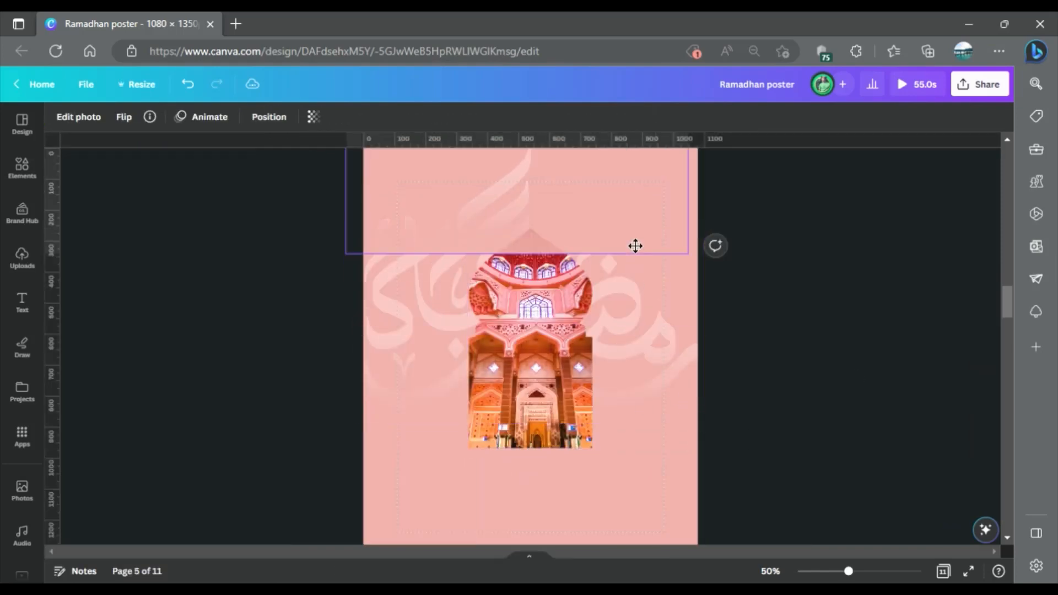
{"action": "left_click", "coordinate": [124, 116]}
{"action": "left_click", "coordinate": [159, 171]}
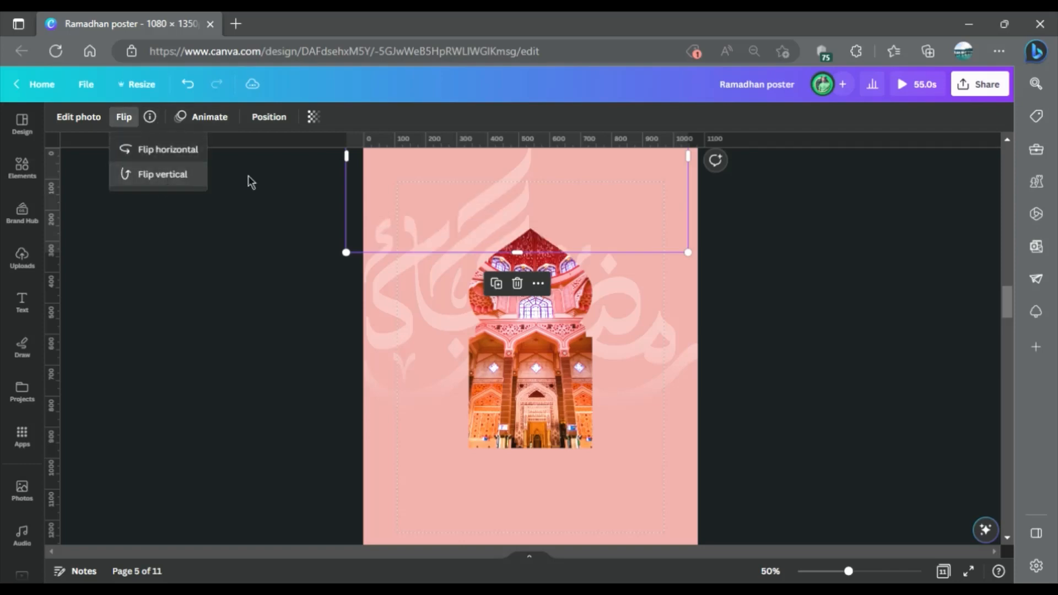
{"action": "left_click_drag", "start_coordinate": [580, 194], "coordinate": [600, 264]}
{"action": "scroll", "coordinate": [661, 243], "scroll_direction": "up", "scroll_amount": 2}
{"action": "scroll", "coordinate": [691, 234], "scroll_direction": "up", "scroll_amount": 1}
{"action": "left_click", "coordinate": [810, 310]}
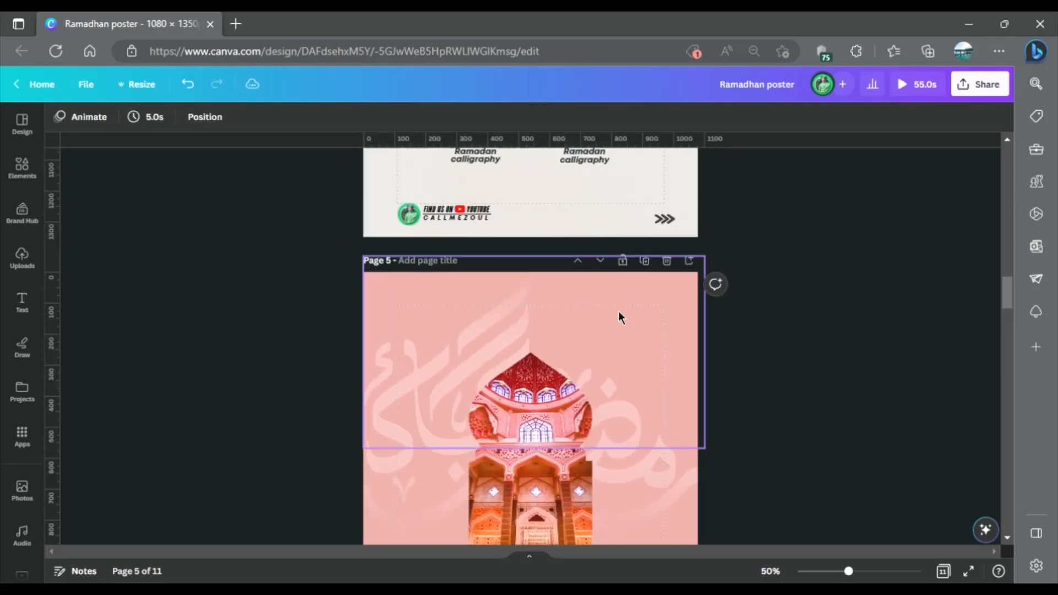
{"action": "left_click_drag", "start_coordinate": [626, 321], "coordinate": [632, 339]}
{"action": "left_click", "coordinate": [793, 308]}
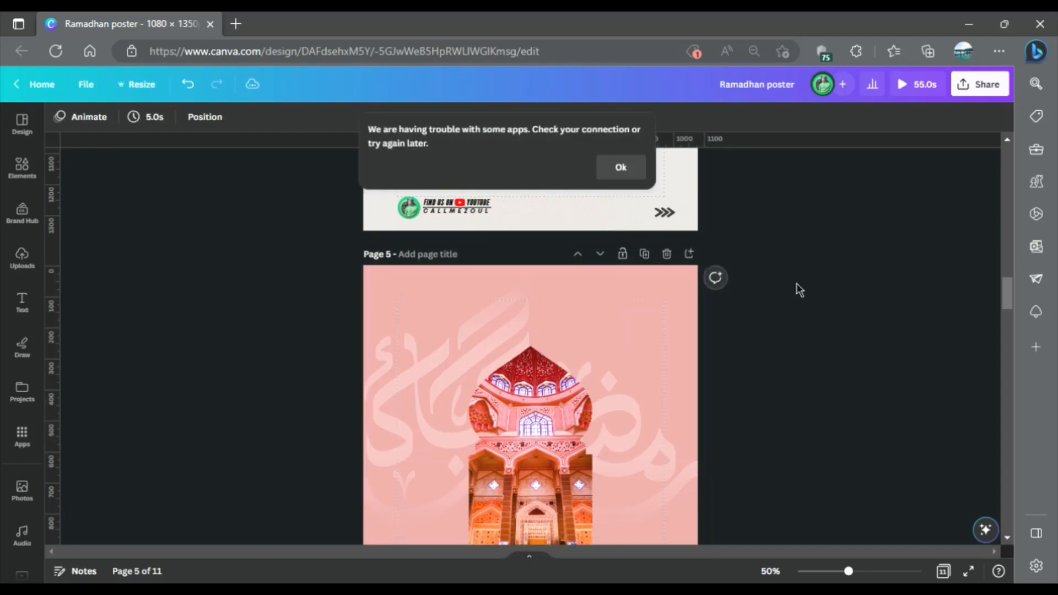
Copy the Ramadan Kareem calligraphy from the assets on page 4 and paste it onto a new page after page 5.
{"action": "scroll", "coordinate": [715, 226], "scroll_direction": "up", "scroll_amount": 5}
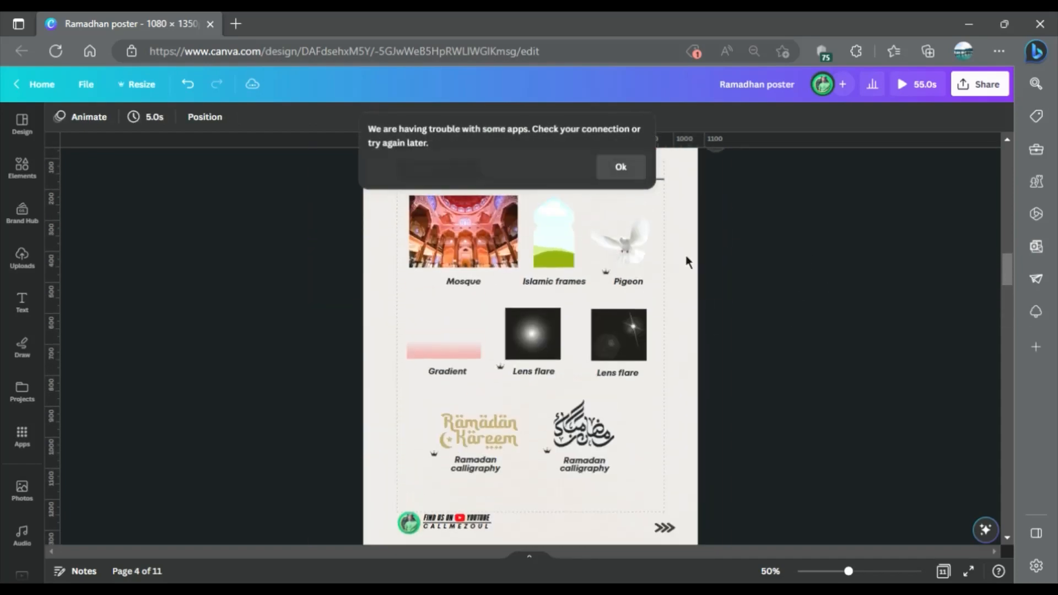
{"action": "left_click", "coordinate": [488, 445]}
{"action": "scroll", "coordinate": [699, 308], "scroll_direction": "down", "scroll_amount": 5}
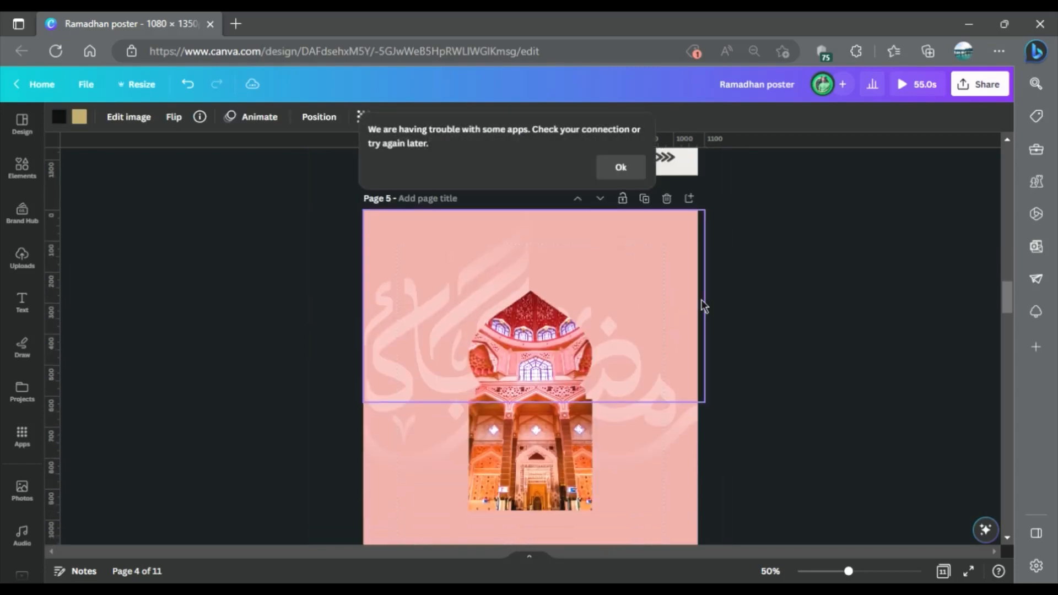
{"action": "left_click", "coordinate": [689, 198]}
{"action": "key", "text": "ctrl+v"}
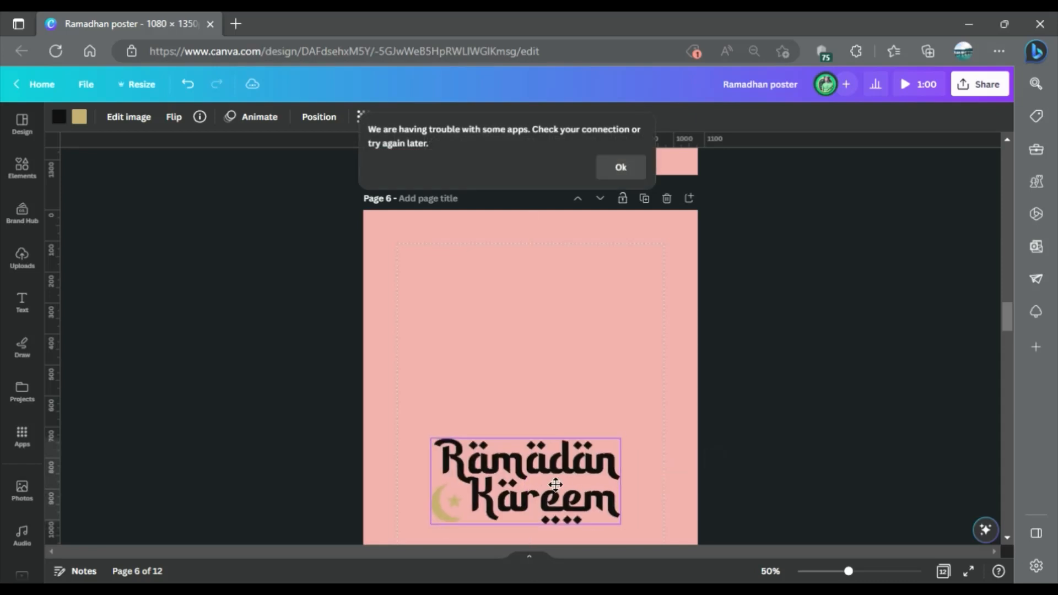
Remove the pink background from page 6 and move the calligraphy slightly upward, centred on the page.
{"action": "scroll", "coordinate": [633, 356], "scroll_direction": "down", "scroll_amount": 2}
{"action": "left_click", "coordinate": [666, 346]}
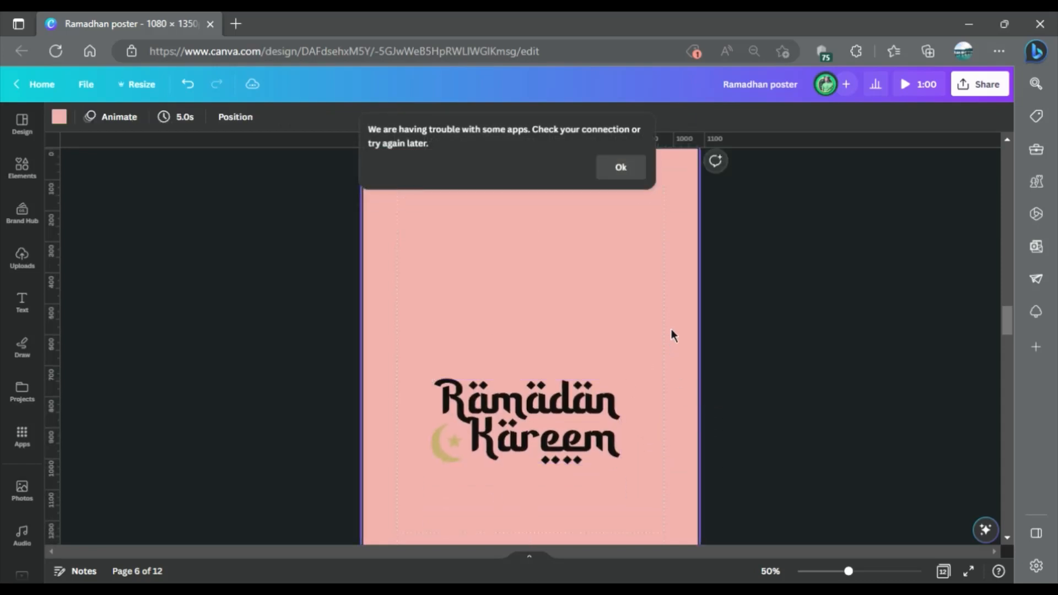
{"action": "key", "text": "Delete"}
{"action": "left_click_drag", "start_coordinate": [561, 444], "coordinate": [567, 424]}
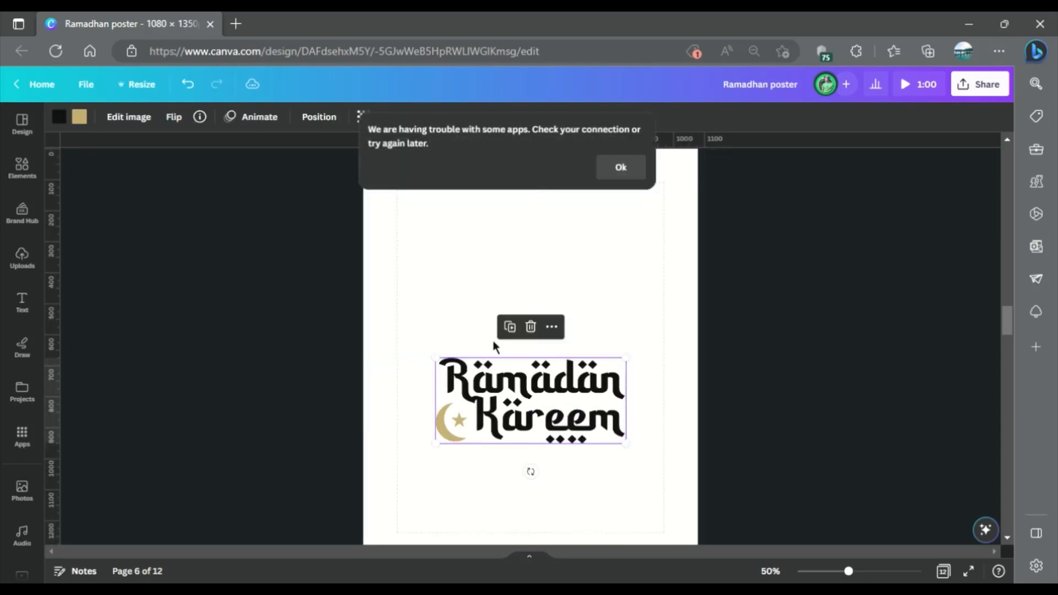
Change both the gold and black colours of the Ramadan Kareem calligraphy to white.
{"action": "left_click", "coordinate": [79, 118]}
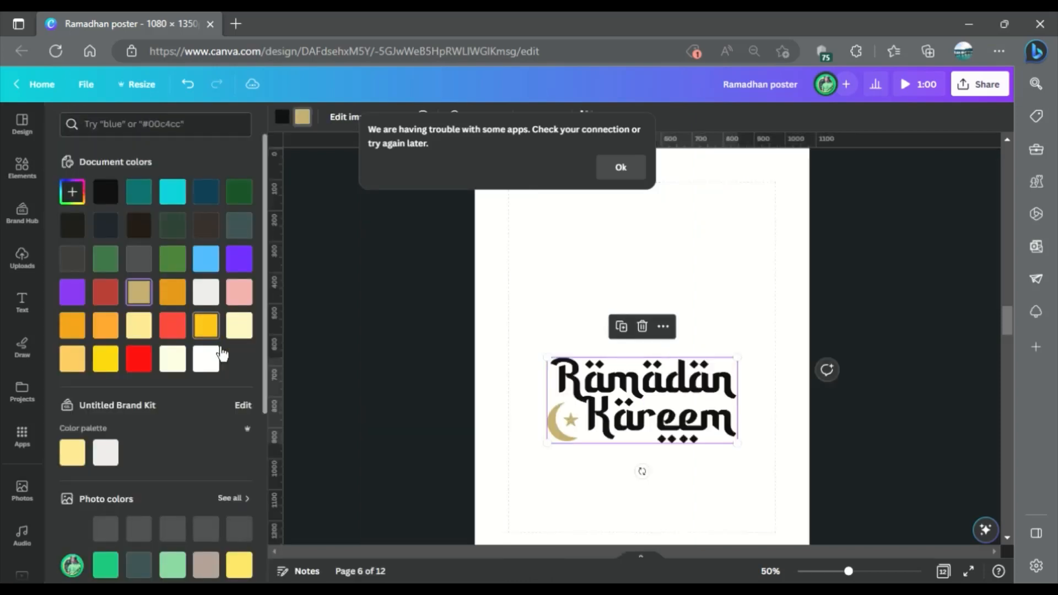
{"action": "left_click", "coordinate": [206, 359]}
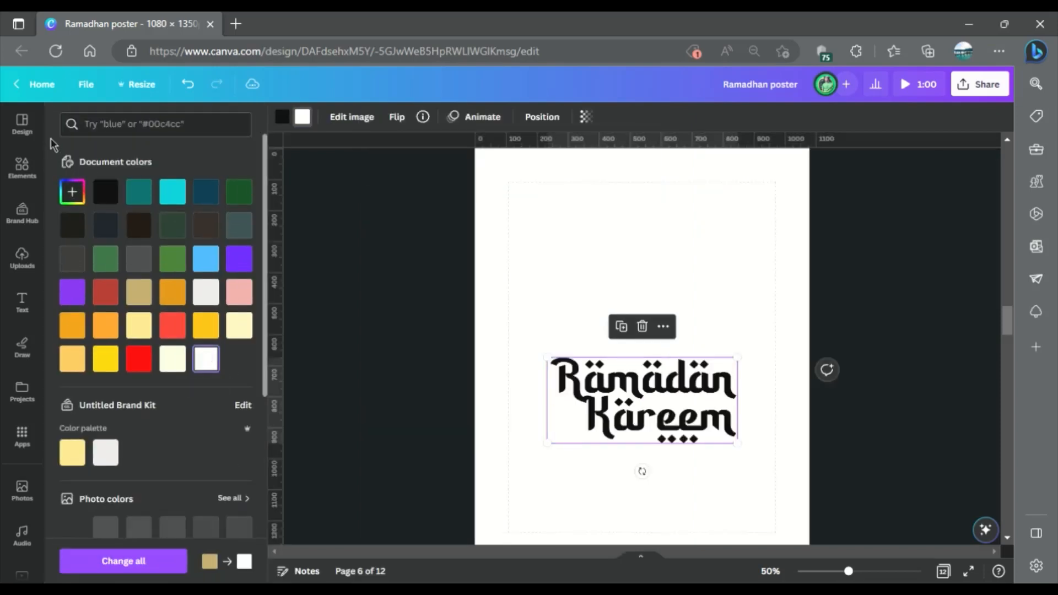
{"action": "left_click", "coordinate": [282, 116]}
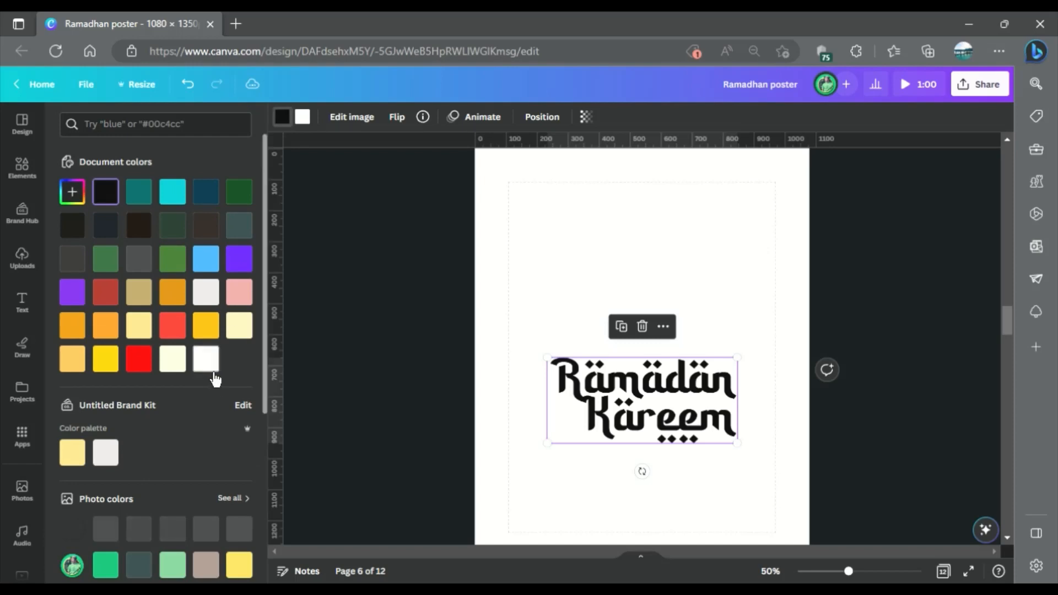
{"action": "left_click", "coordinate": [206, 359]}
{"action": "left_click", "coordinate": [736, 314]}
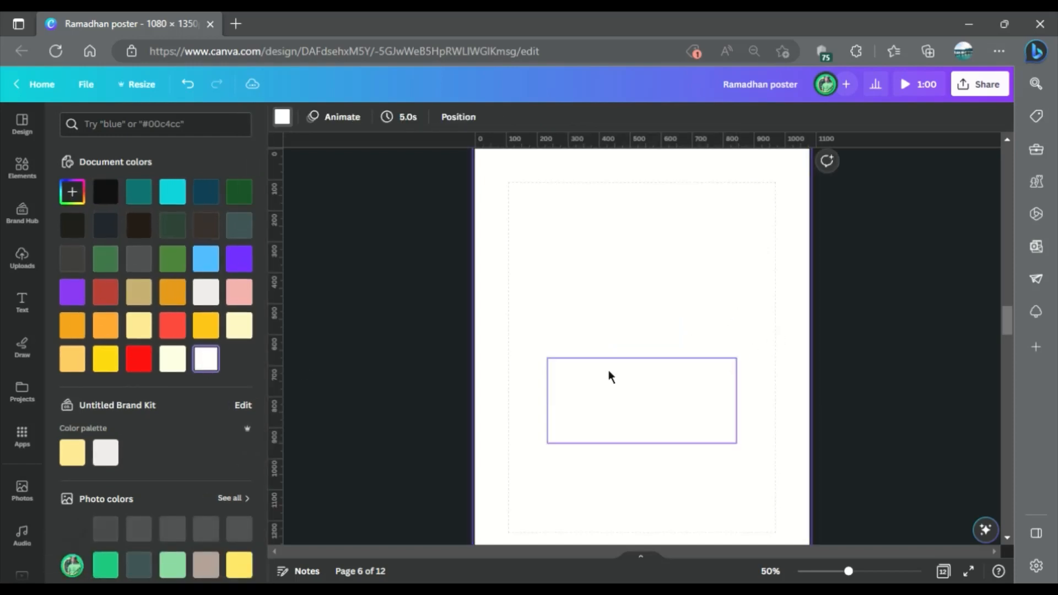
Open the design's download settings and set the file type to PNG.
{"action": "left_click", "coordinate": [984, 84]}
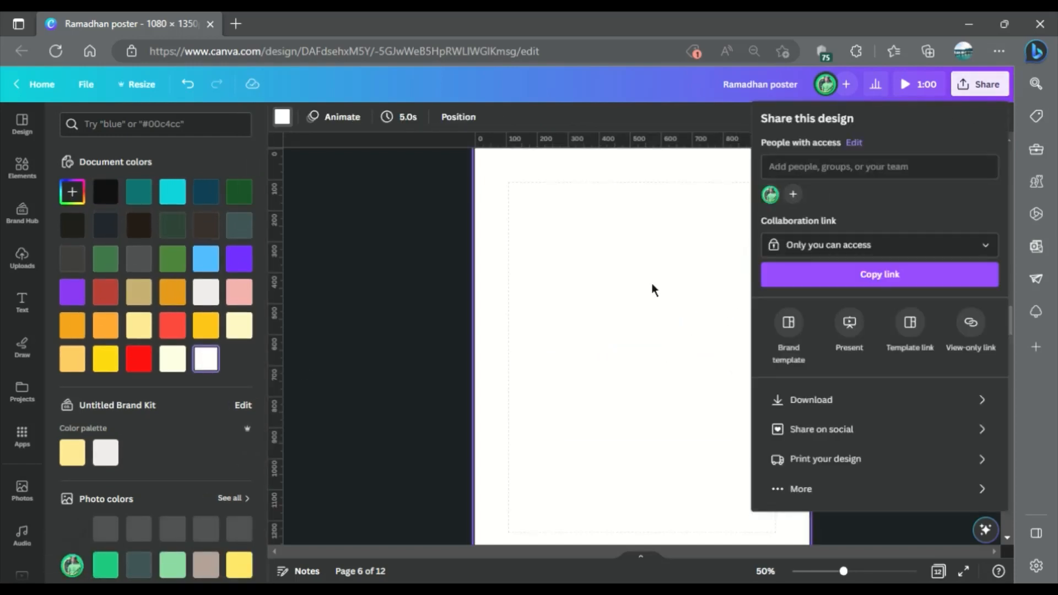
{"action": "left_click", "coordinate": [808, 402]}
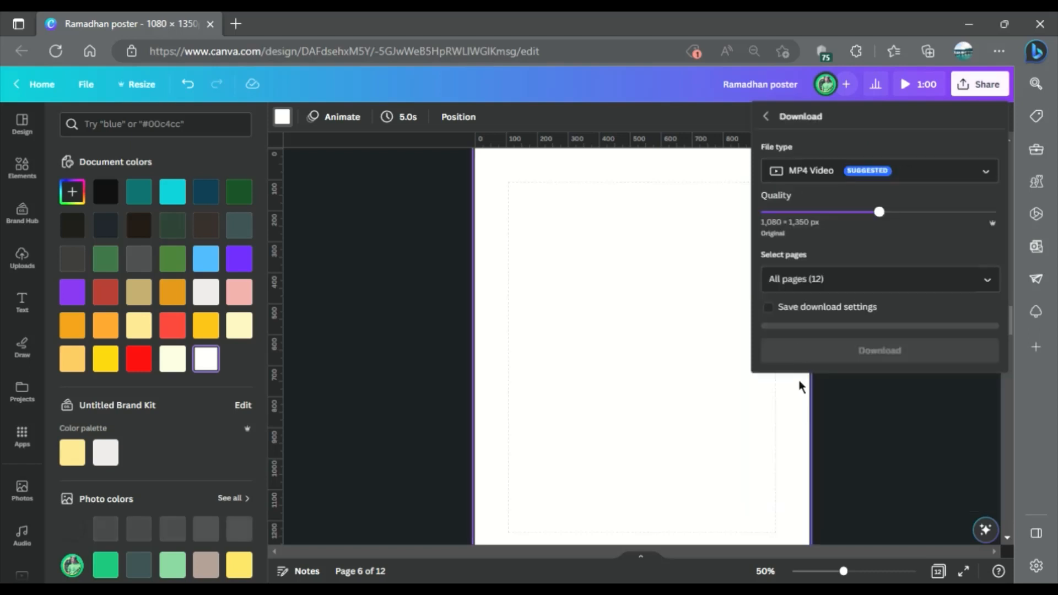
{"action": "left_click", "coordinate": [943, 182]}
{"action": "left_click", "coordinate": [839, 247]}
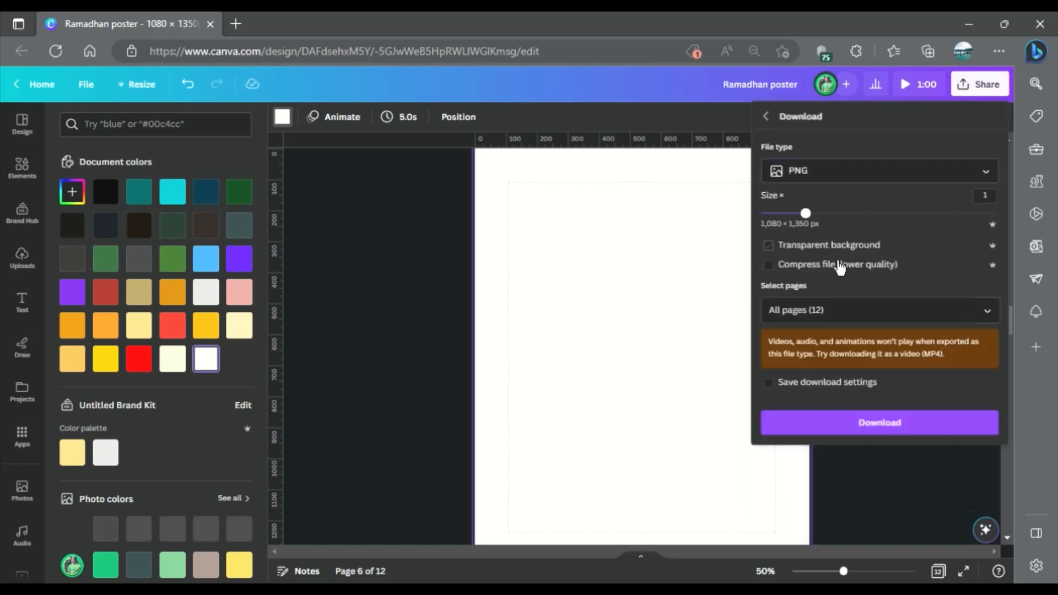
Limit the download to page 6 only and download it.
{"action": "left_click", "coordinate": [986, 313]}
{"action": "left_click", "coordinate": [973, 345]}
{"action": "scroll", "coordinate": [859, 447], "scroll_direction": "down", "scroll_amount": 2}
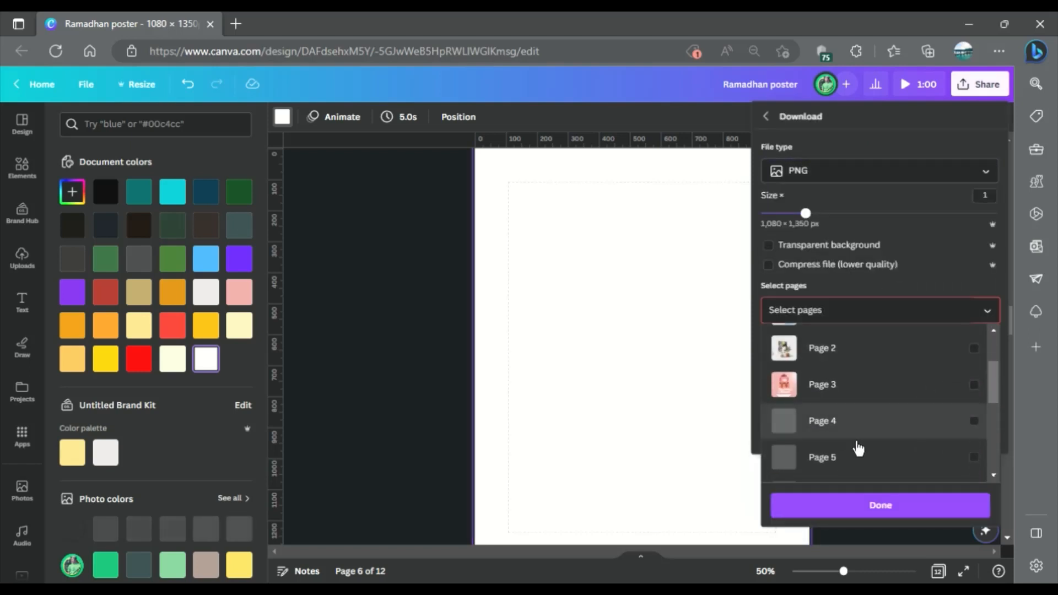
{"action": "scroll", "coordinate": [854, 467], "scroll_direction": "down", "scroll_amount": 1}
{"action": "left_click", "coordinate": [852, 454]}
{"action": "left_click", "coordinate": [842, 504]}
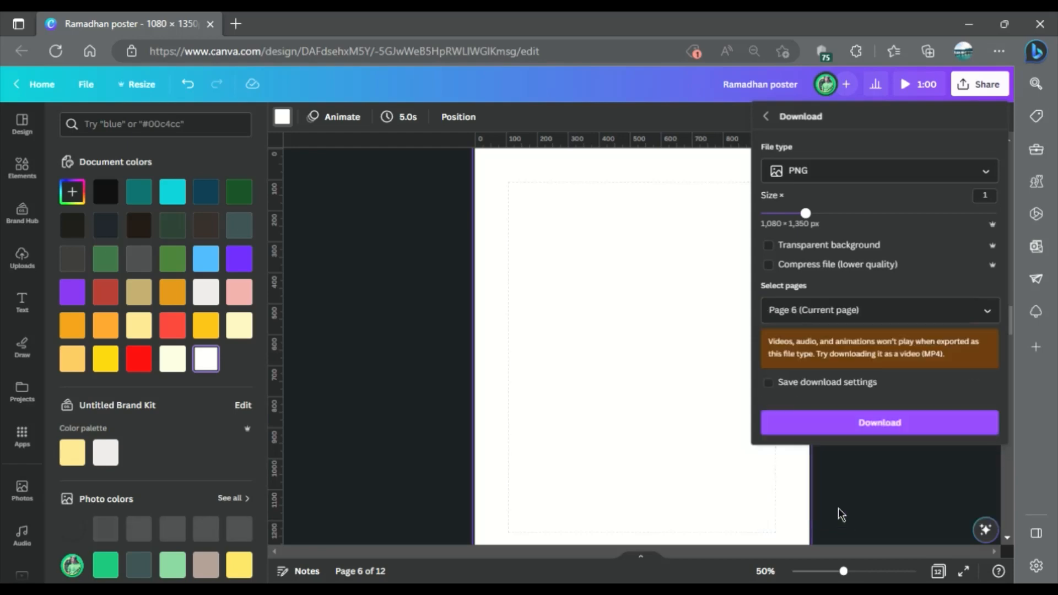
{"action": "left_click", "coordinate": [881, 435]}
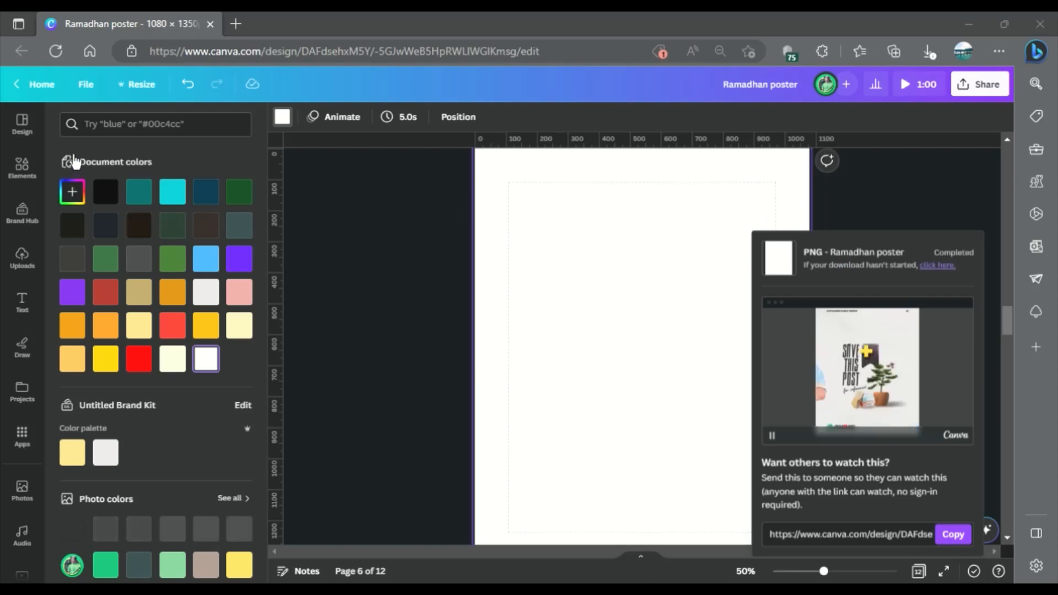
Add the transparent white Ramadan Kareem image from the uploads to page 5 and delete the opaque white image.
{"action": "scroll", "coordinate": [560, 355], "scroll_direction": "up", "scroll_amount": 10}
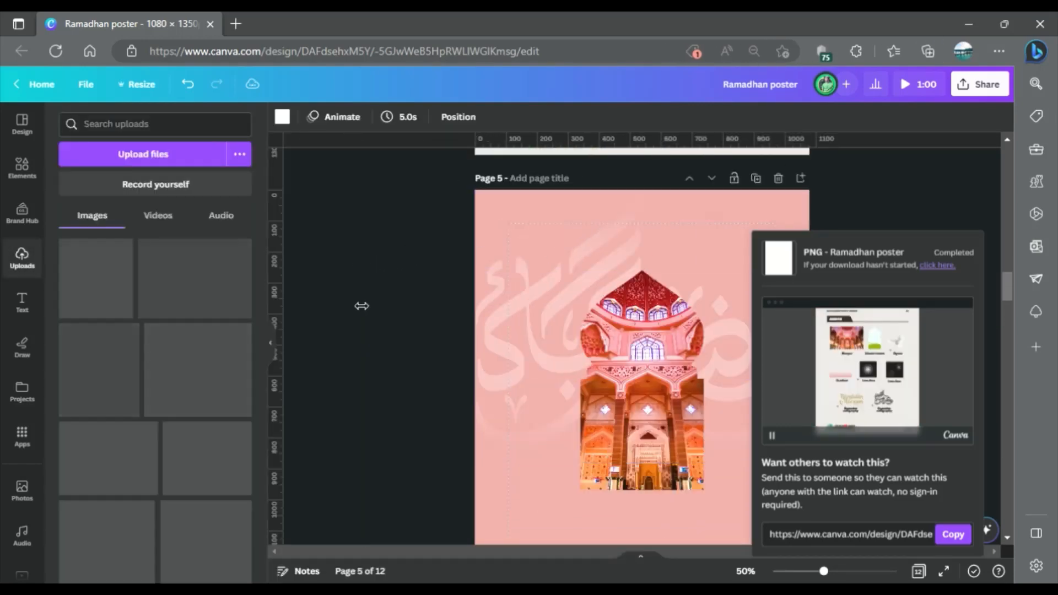
{"action": "key", "text": "ctrl+v"}
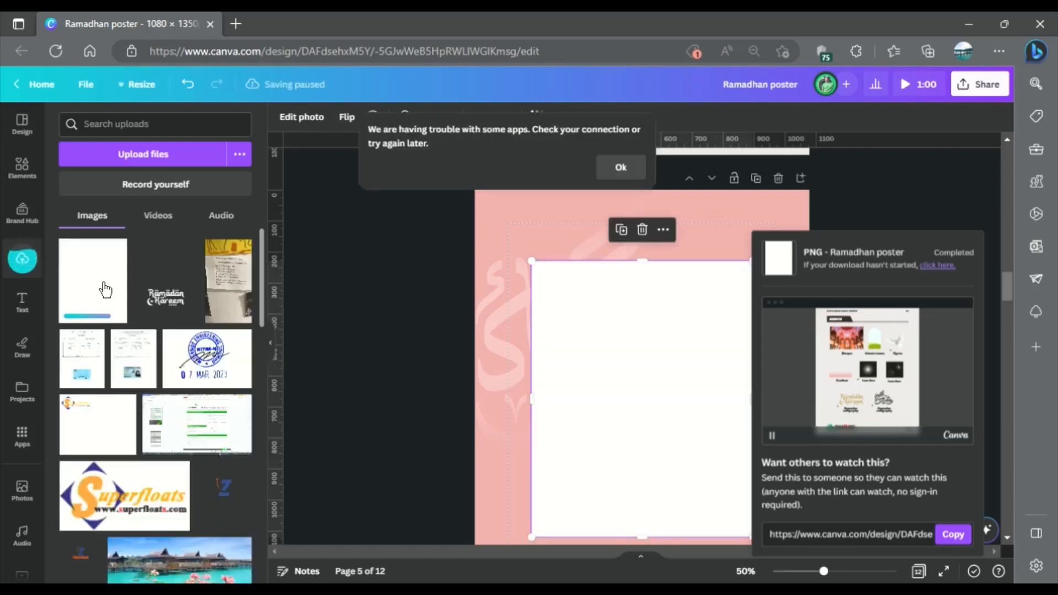
{"action": "left_click", "coordinate": [160, 278]}
{"action": "left_click_drag", "start_coordinate": [600, 318], "coordinate": [712, 314]}
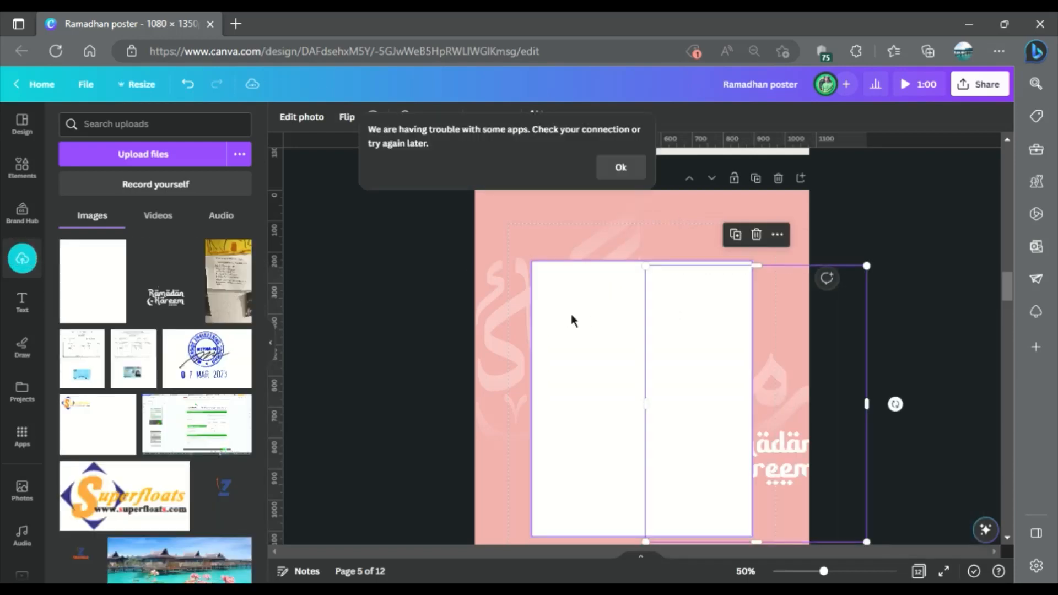
{"action": "left_click", "coordinate": [569, 315]}
{"action": "key", "text": "Delete"}
Position the white Ramadan Kareem image at the bottom of page 5 and enlarge it to about the page width.
{"action": "left_click_drag", "start_coordinate": [788, 432], "coordinate": [678, 513]}
{"action": "left_click", "coordinate": [277, 358]}
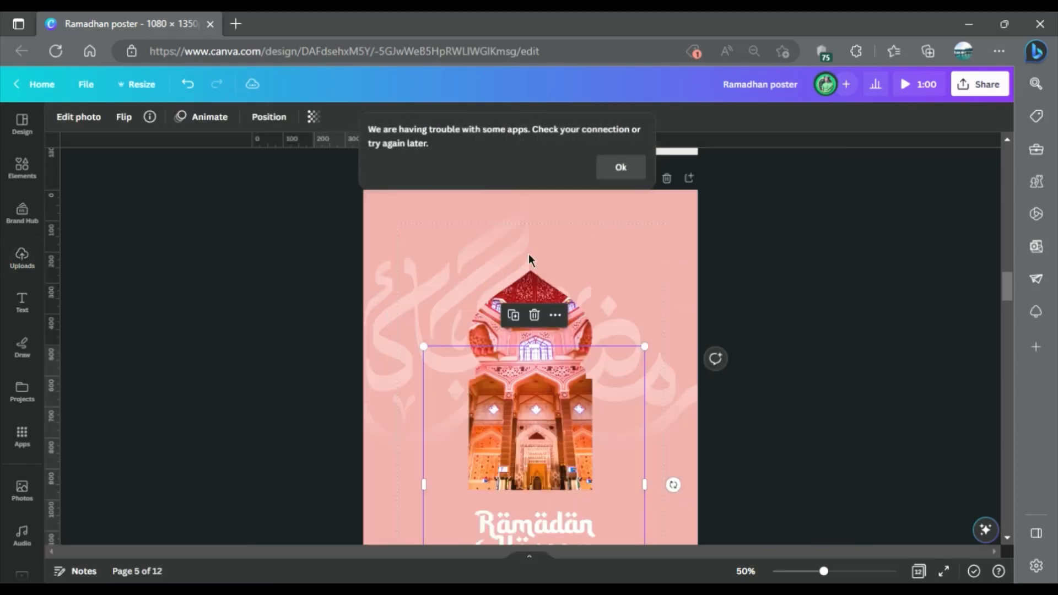
{"action": "scroll", "coordinate": [538, 404], "scroll_direction": "down", "scroll_amount": 3}
{"action": "left_click_drag", "start_coordinate": [535, 232], "coordinate": [535, 381]}
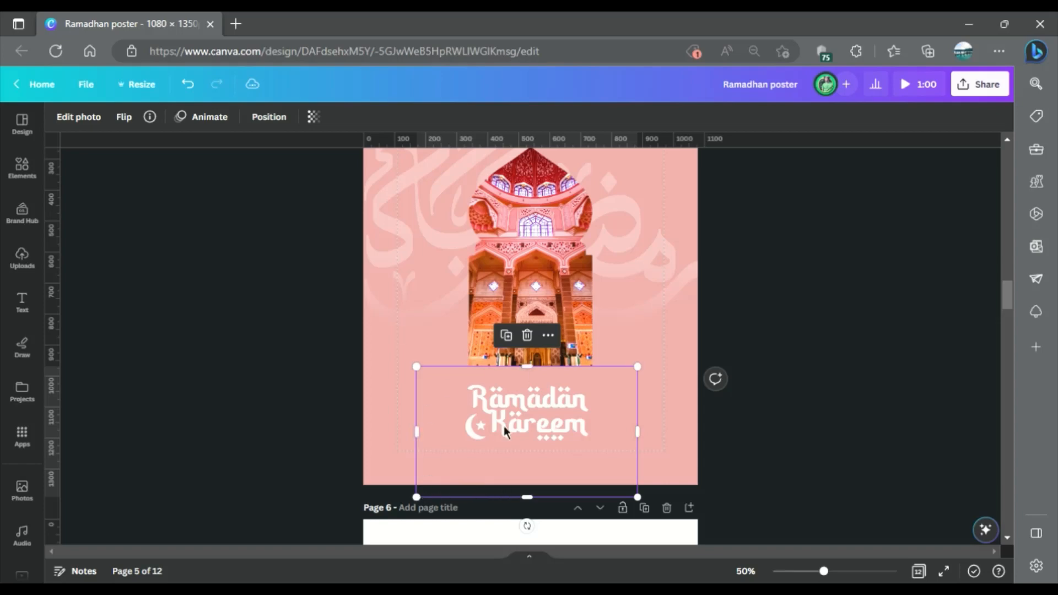
{"action": "left_click_drag", "start_coordinate": [503, 427], "coordinate": [451, 414]}
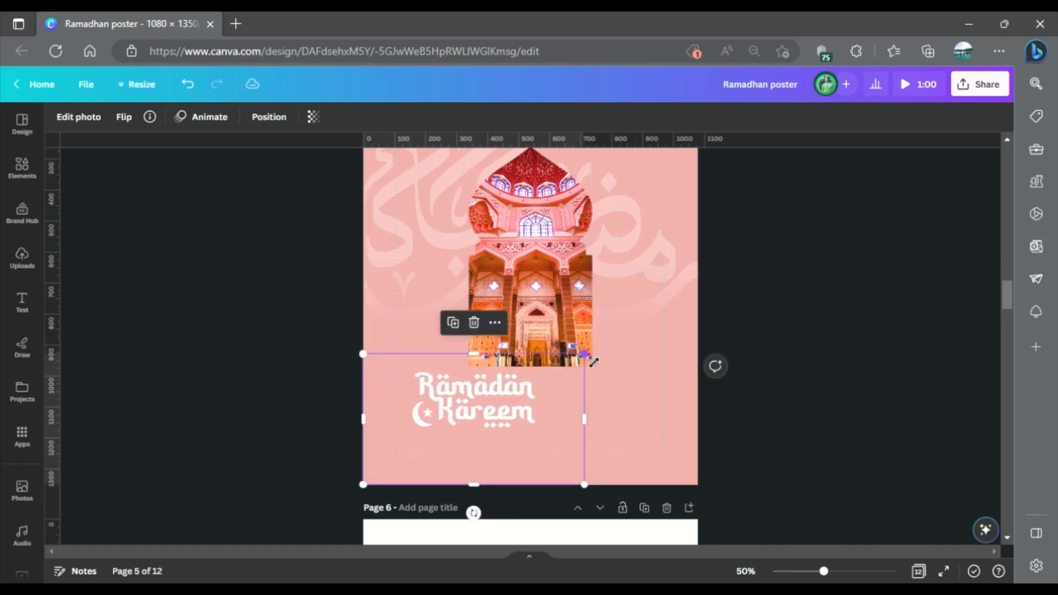
{"action": "left_click_drag", "start_coordinate": [592, 361], "coordinate": [720, 286]}
{"action": "left_click", "coordinate": [791, 300]}
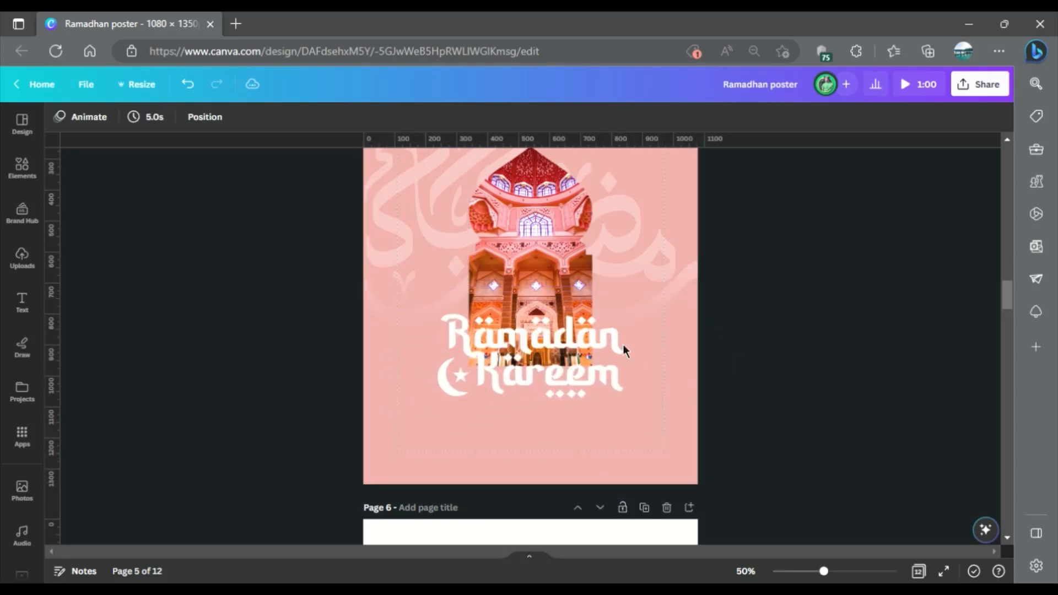
Check the finished poster on page 3, and move the Ramadan Kareem image on page 5 down to the mosque's base.
{"action": "scroll", "coordinate": [590, 342], "scroll_direction": "up", "scroll_amount": 15}
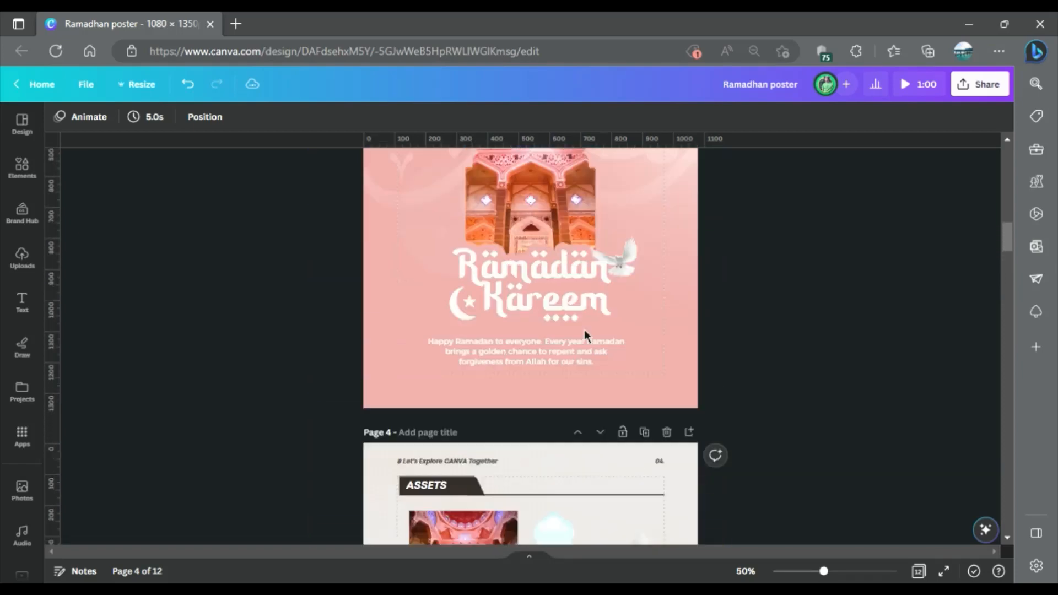
{"action": "scroll", "coordinate": [584, 330], "scroll_direction": "up", "scroll_amount": 1}
{"action": "scroll", "coordinate": [610, 280], "scroll_direction": "down", "scroll_amount": 15}
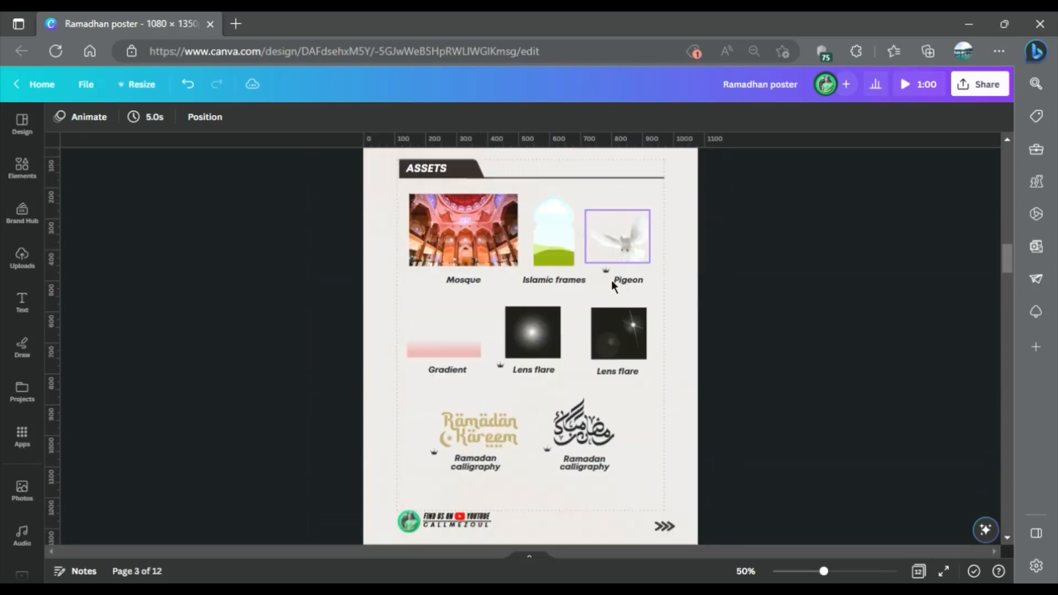
{"action": "left_click_drag", "start_coordinate": [578, 412], "coordinate": [593, 437]}
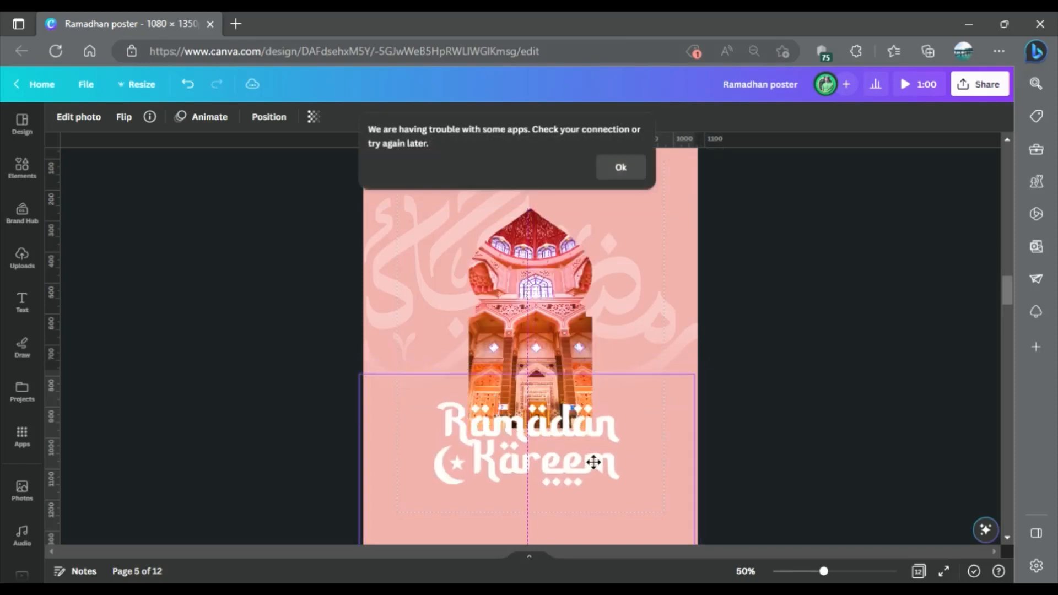
Revert to the old photo editor for the Ramadan Kareem image and cancel the crop.
{"action": "left_click", "coordinate": [79, 117]}
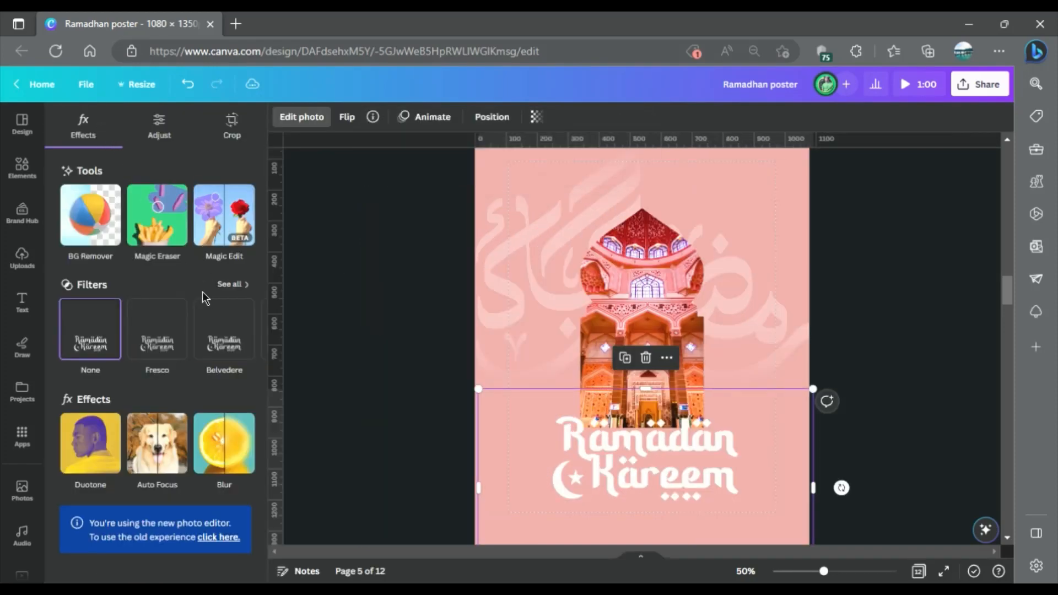
{"action": "left_click", "coordinate": [229, 539]}
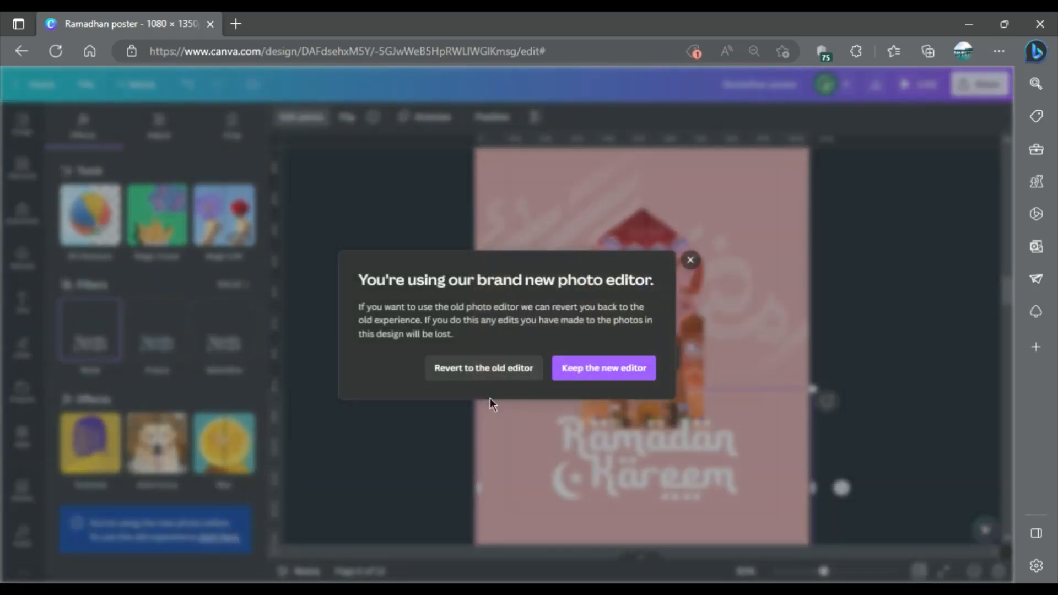
{"action": "left_click", "coordinate": [484, 368]}
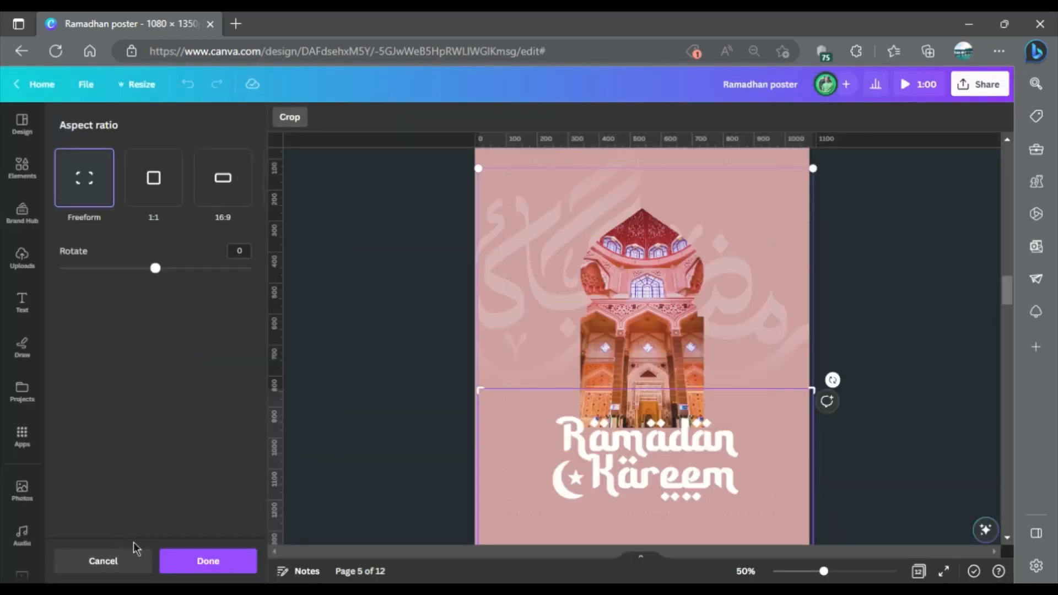
{"action": "left_click", "coordinate": [113, 561]}
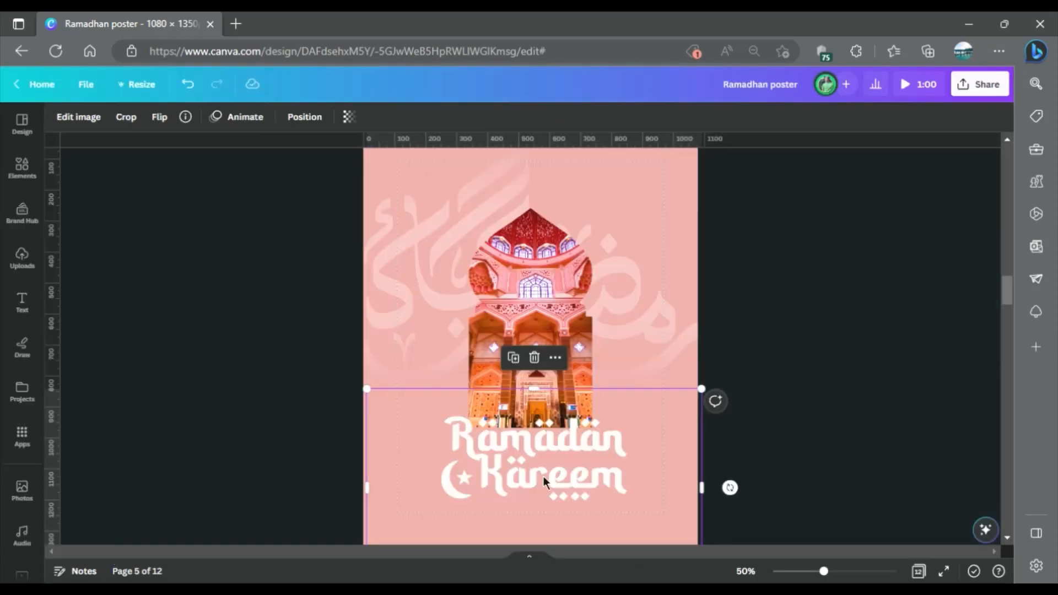
Give the white Ramadan Kareem image on page 5 a Glow shadow effect.
{"action": "left_click", "coordinate": [89, 128]}
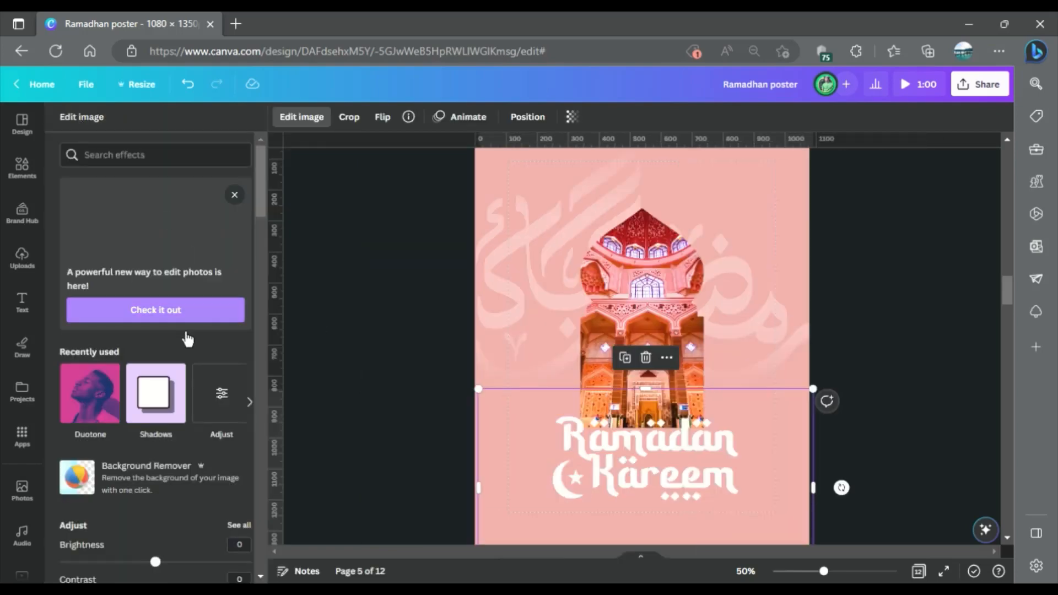
{"action": "left_click", "coordinate": [156, 393]}
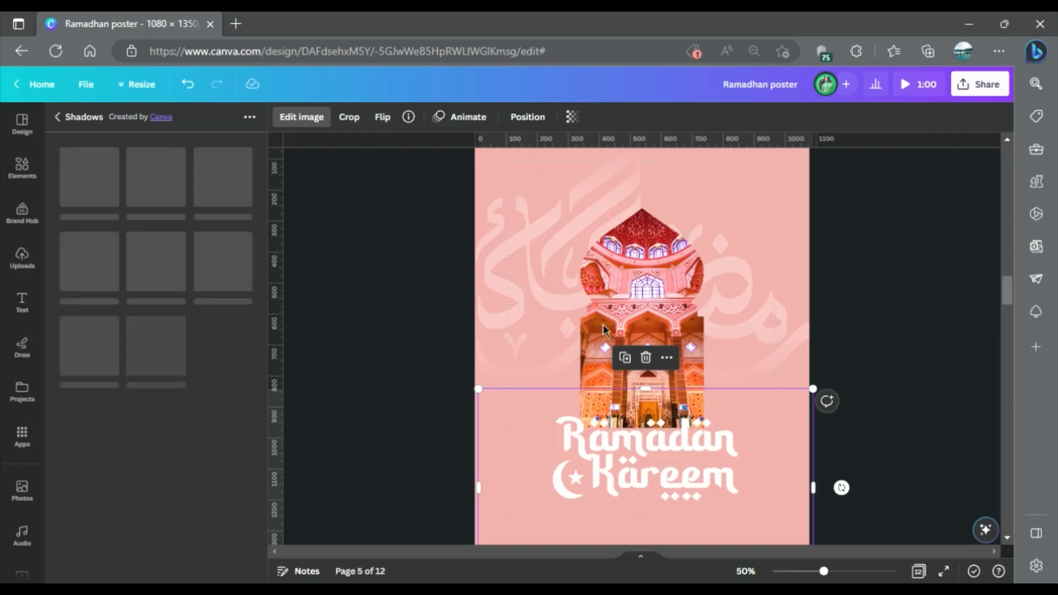
{"action": "left_click_drag", "start_coordinate": [477, 389], "coordinate": [478, 389]}
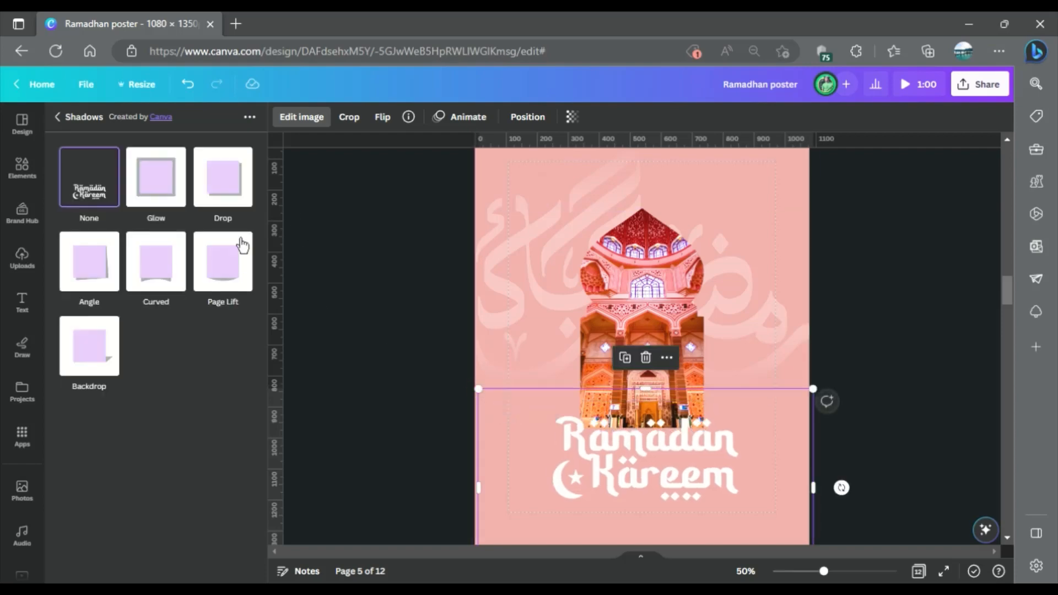
{"action": "left_click", "coordinate": [163, 189]}
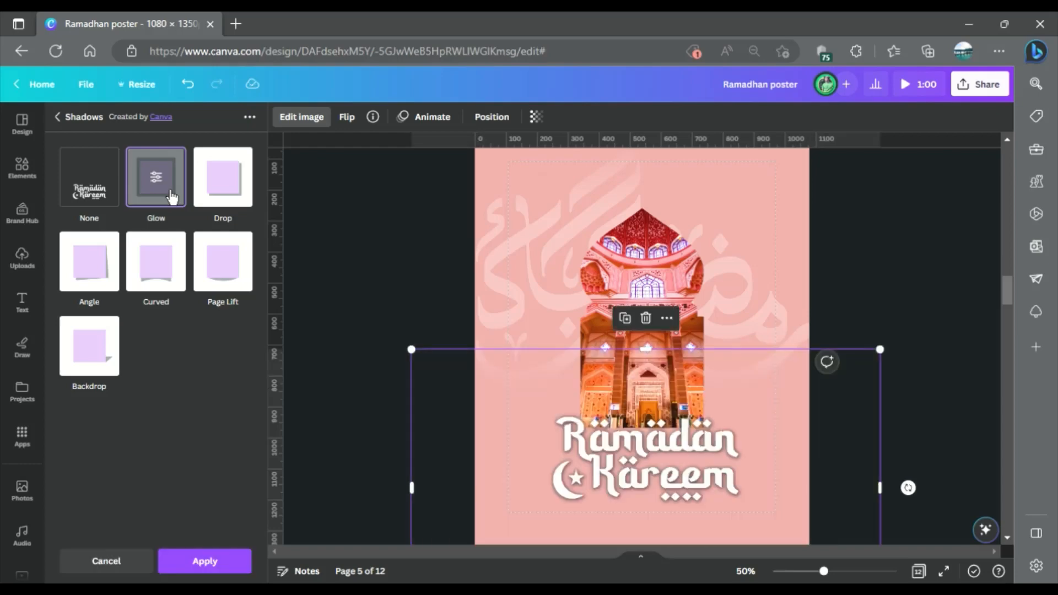
Set the glow to size 16, transparency 96 and blur 0, colour it the background's pink, and apply it.
{"action": "left_click", "coordinate": [171, 197]}
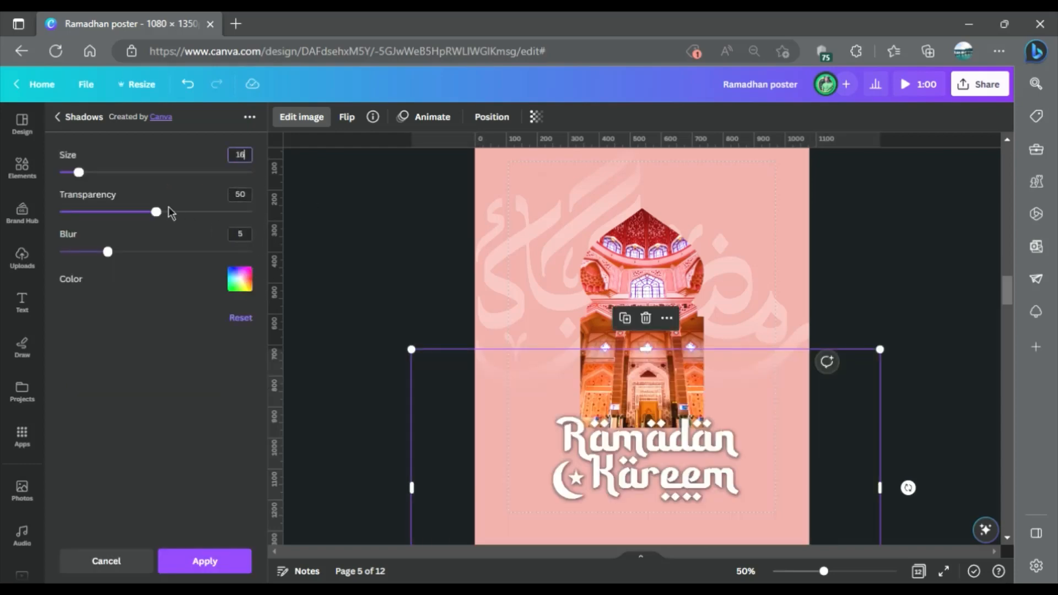
{"action": "left_click_drag", "start_coordinate": [228, 231], "coordinate": [245, 218]}
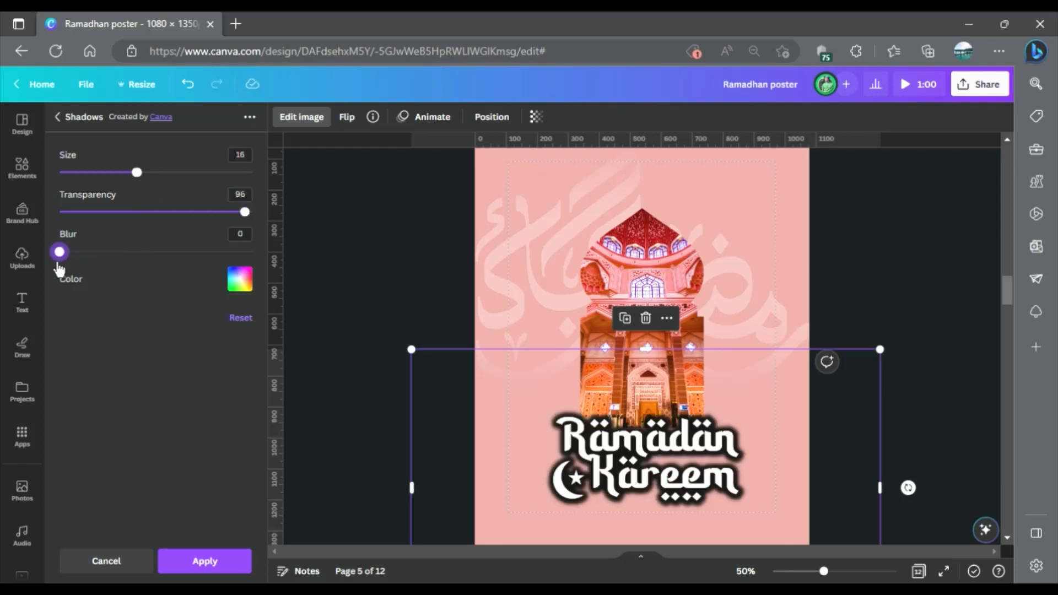
{"action": "left_click", "coordinate": [247, 293]}
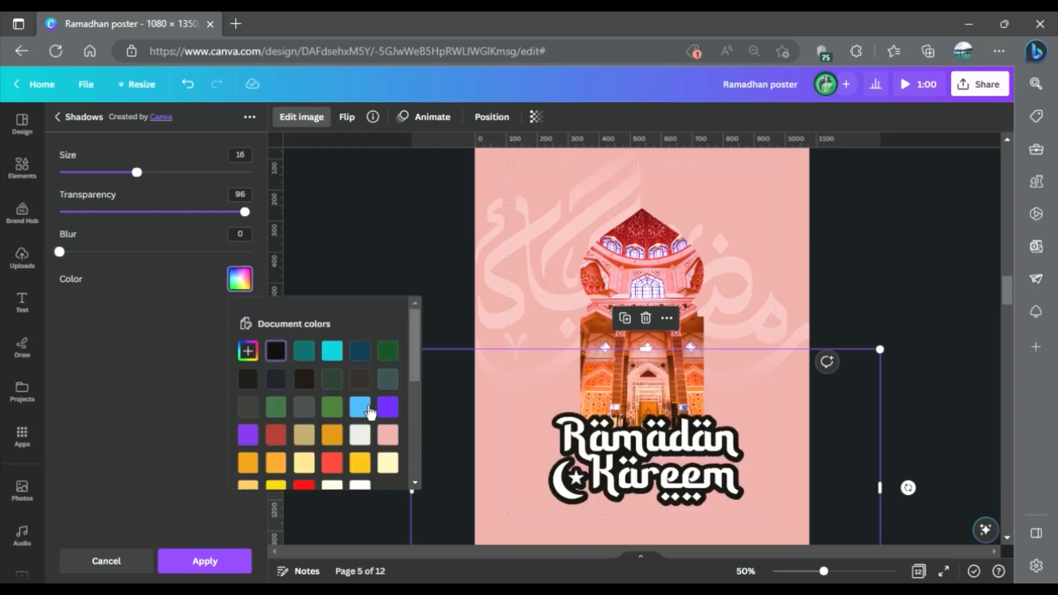
{"action": "left_click", "coordinate": [395, 444]}
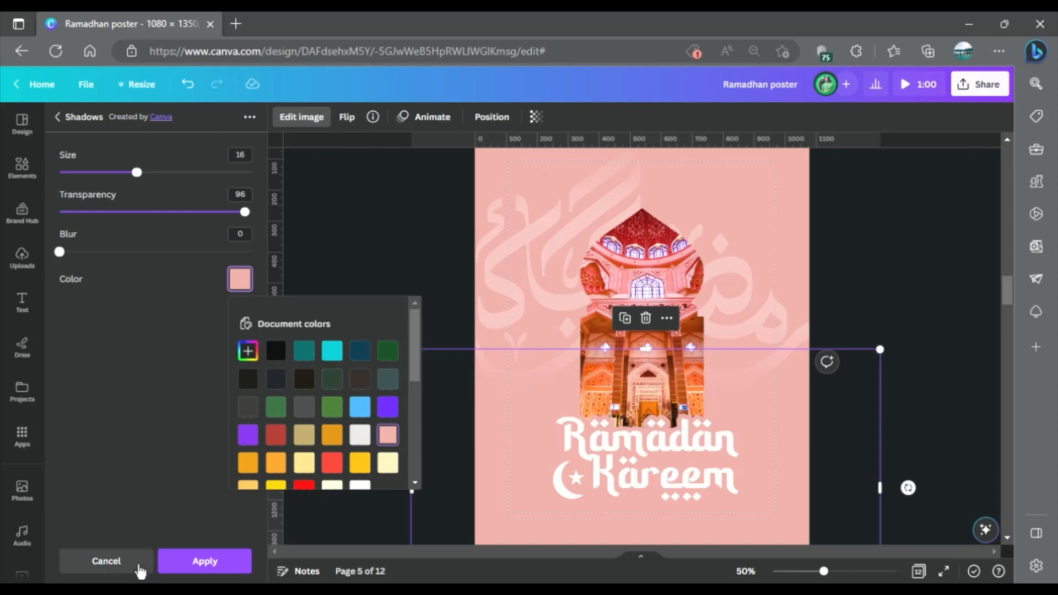
{"action": "left_click", "coordinate": [205, 562]}
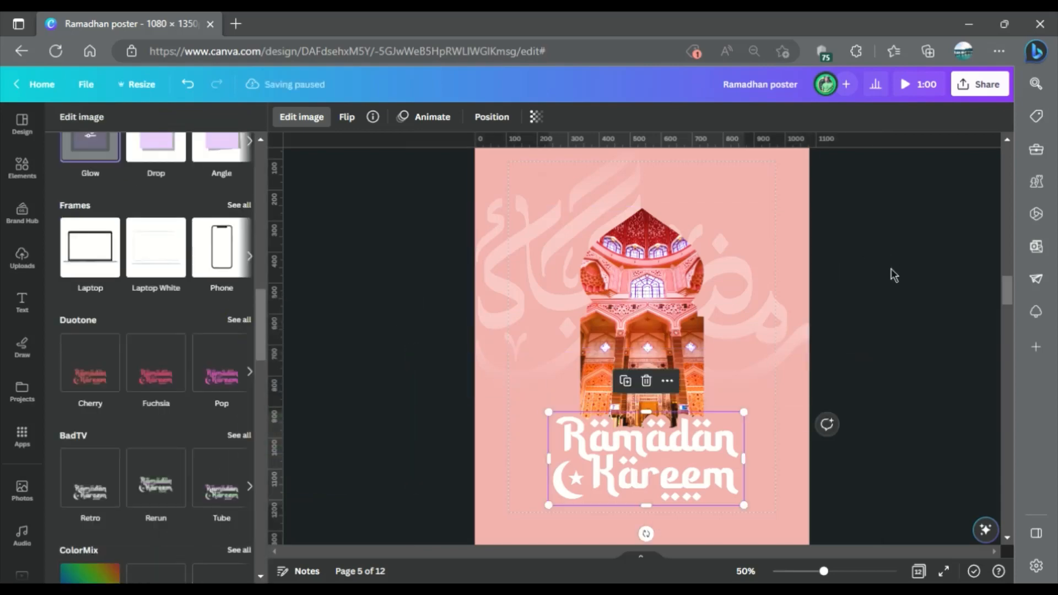
Shrink the Ramadan Kareem lettering slightly and move it up so it overlaps the mosque's base.
{"action": "left_click", "coordinate": [890, 269]}
{"action": "scroll", "coordinate": [820, 247], "scroll_direction": "down", "scroll_amount": 2}
{"action": "left_click", "coordinate": [827, 296]}
{"action": "left_click", "coordinate": [573, 357]}
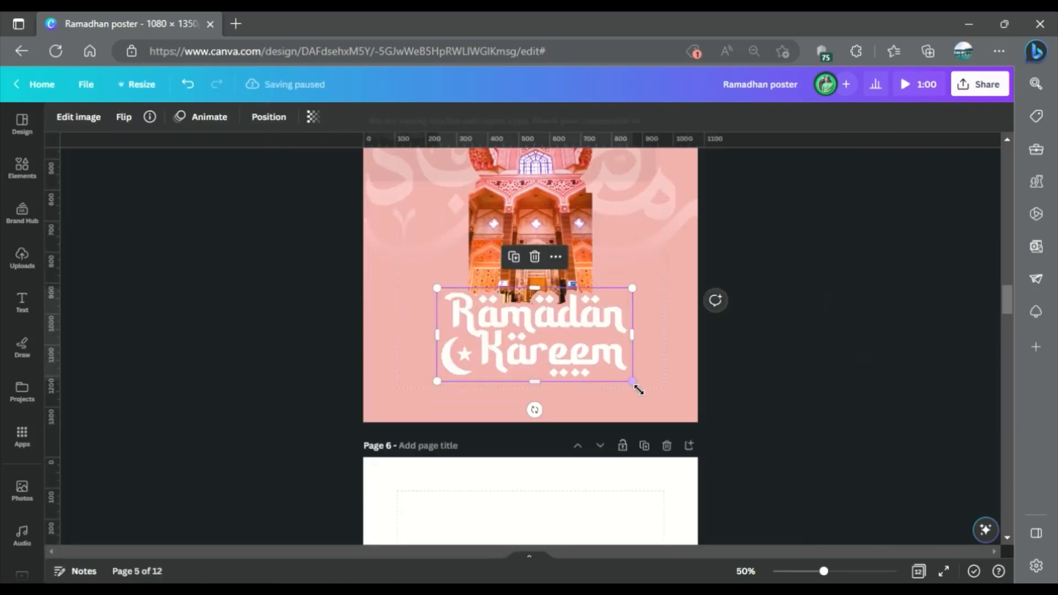
{"action": "left_click_drag", "start_coordinate": [633, 381], "coordinate": [589, 340]}
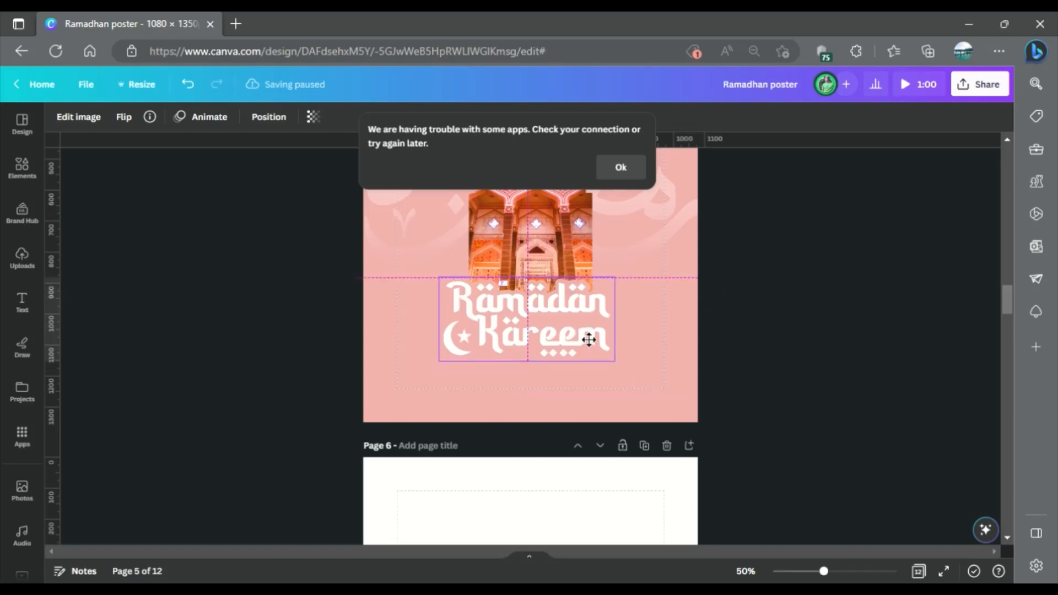
{"action": "left_click", "coordinate": [793, 279]}
Shift the mosque photo slightly to the left inside its frame on page 5.
{"action": "scroll", "coordinate": [593, 328], "scroll_direction": "up", "scroll_amount": 3}
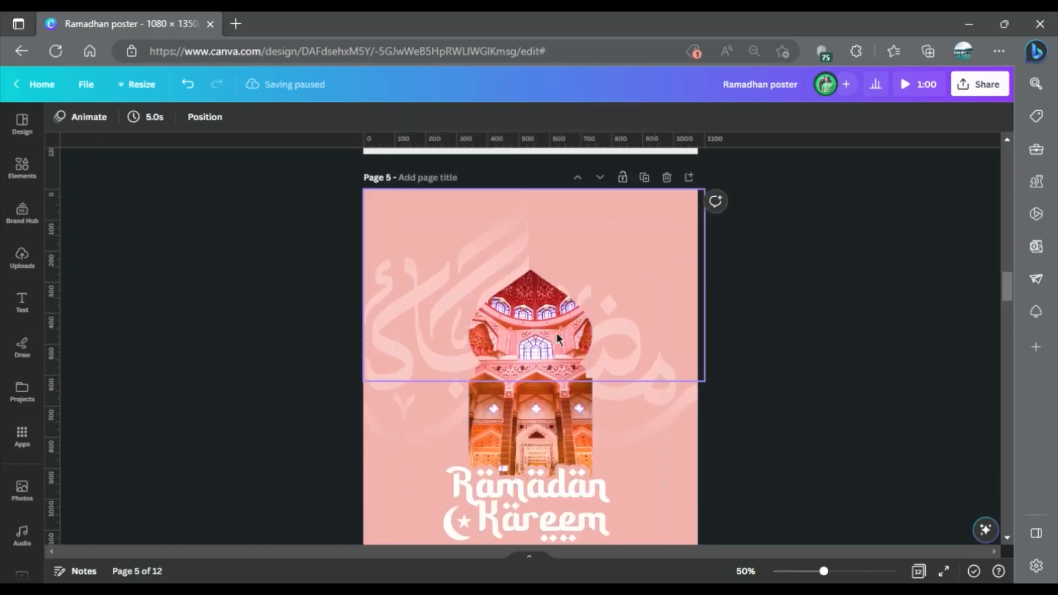
{"action": "left_click", "coordinate": [537, 377]}
{"action": "double_click", "coordinate": [533, 410]}
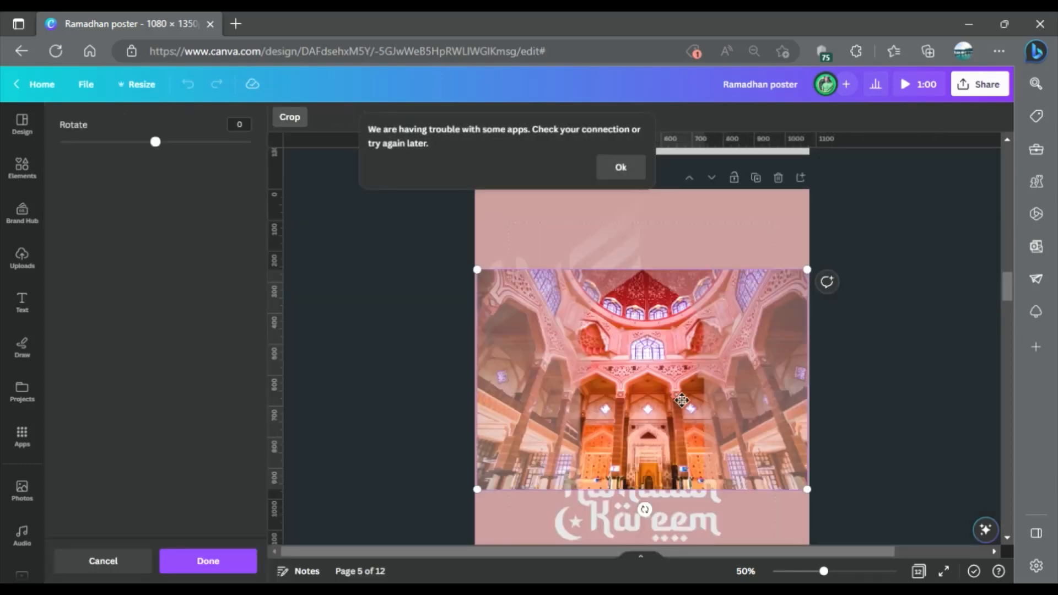
{"action": "left_click_drag", "start_coordinate": [675, 402], "coordinate": [667, 402]}
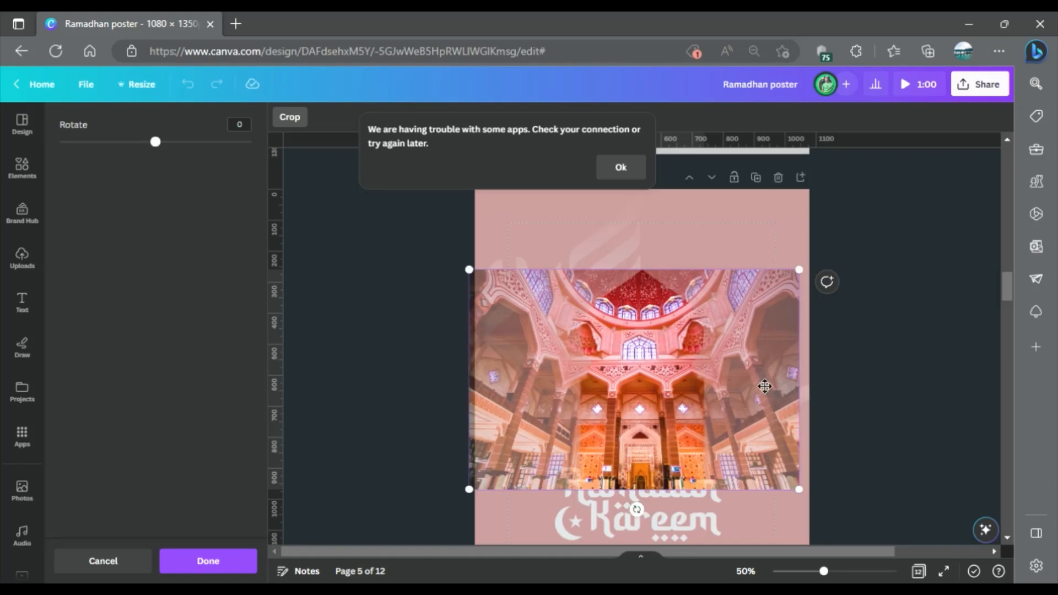
{"action": "left_click", "coordinate": [892, 347]}
{"action": "left_click", "coordinate": [887, 342]}
Copy the star-shaped lens flare from the assets on page 4 onto page 5.
{"action": "scroll", "coordinate": [756, 282], "scroll_direction": "up", "scroll_amount": 3}
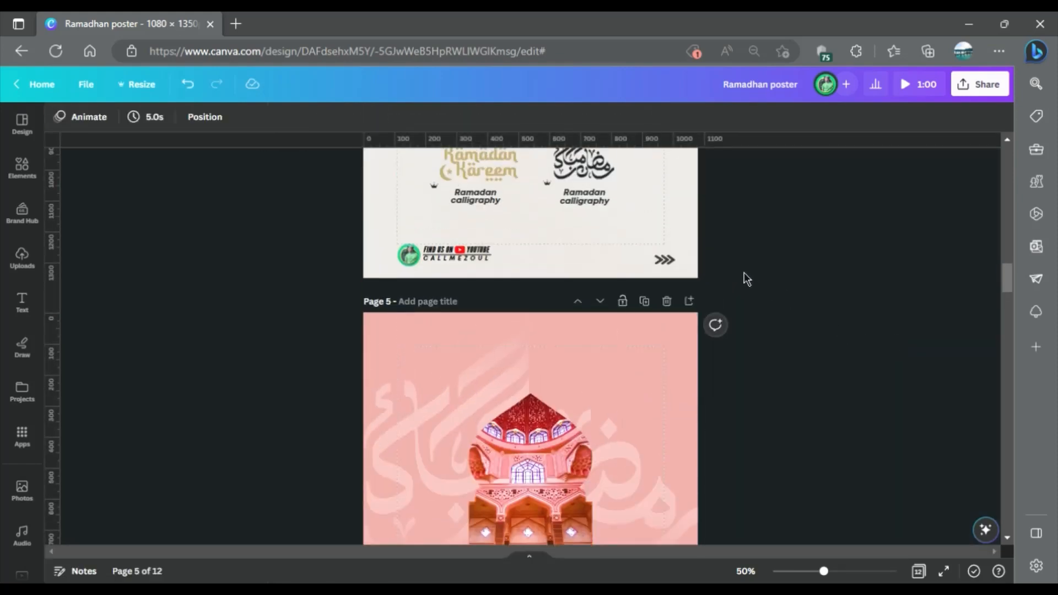
{"action": "scroll", "coordinate": [744, 272], "scroll_direction": "up", "scroll_amount": 4}
{"action": "left_click", "coordinate": [521, 259]}
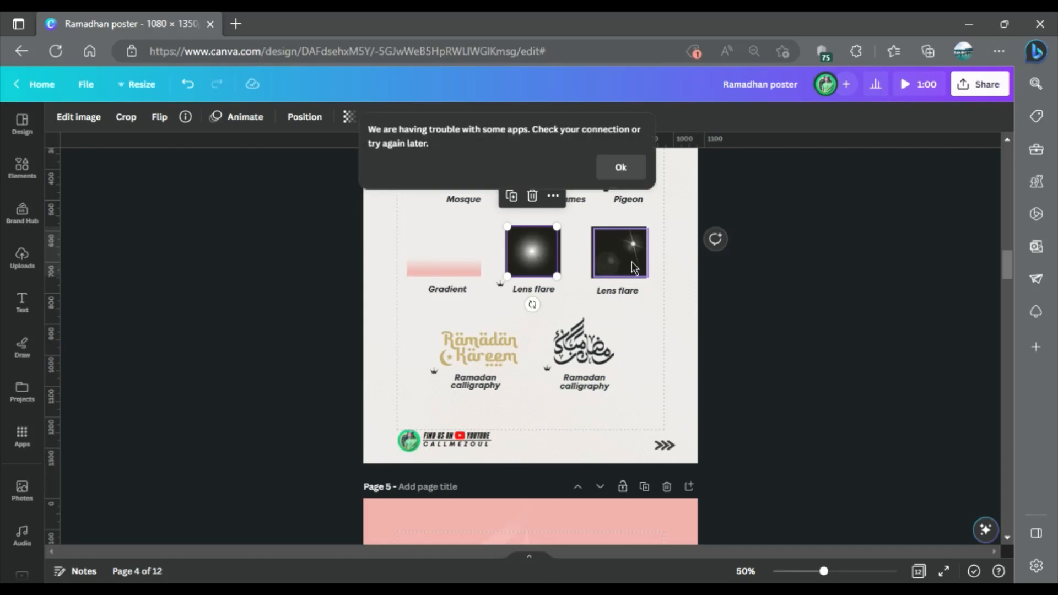
{"action": "left_click", "coordinate": [729, 274]}
{"action": "left_click", "coordinate": [643, 259]}
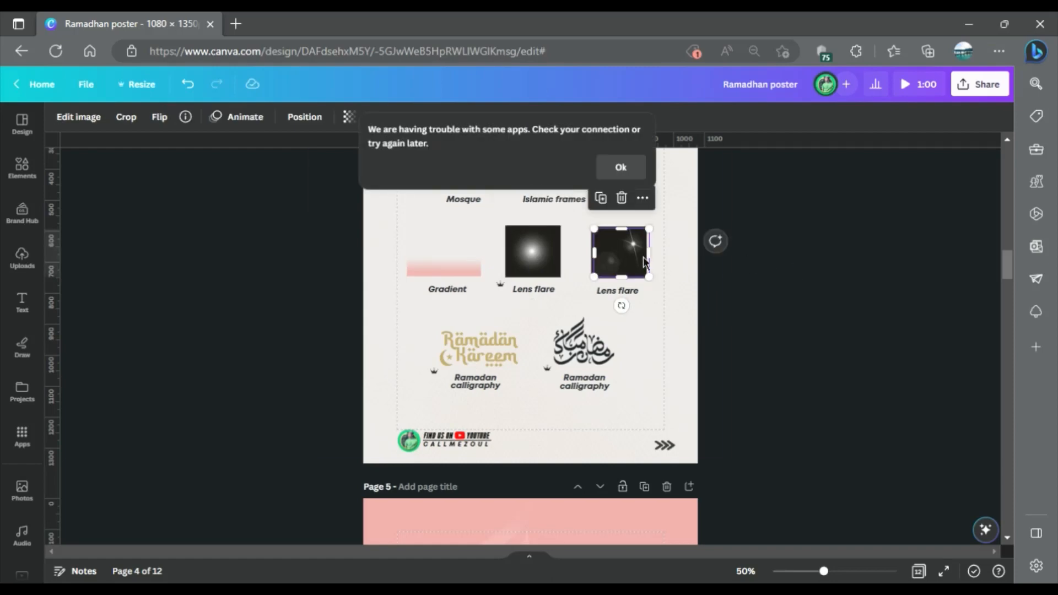
{"action": "scroll", "coordinate": [654, 272], "scroll_direction": "down", "scroll_amount": 6}
{"action": "left_click", "coordinate": [399, 368]}
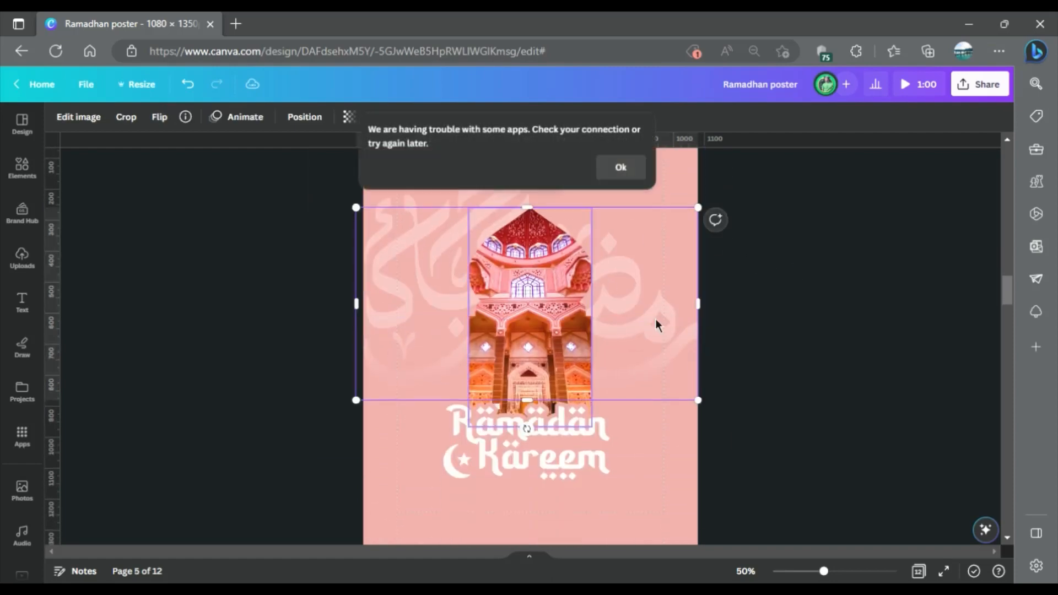
{"action": "key", "text": "ctrl+v"}
Enlarge and crop the star lens flare, and position its bright spot over the mosque's central window.
{"action": "left_click_drag", "start_coordinate": [601, 370], "coordinate": [504, 437]}
{"action": "left_click_drag", "start_coordinate": [512, 396], "coordinate": [563, 390]}
{"action": "left_click_drag", "start_coordinate": [626, 445], "coordinate": [632, 421]}
{"action": "left_click_drag", "start_coordinate": [623, 358], "coordinate": [465, 358]}
{"action": "left_click_drag", "start_coordinate": [540, 420], "coordinate": [554, 460]}
{"action": "left_click_drag", "start_coordinate": [558, 388], "coordinate": [534, 380]}
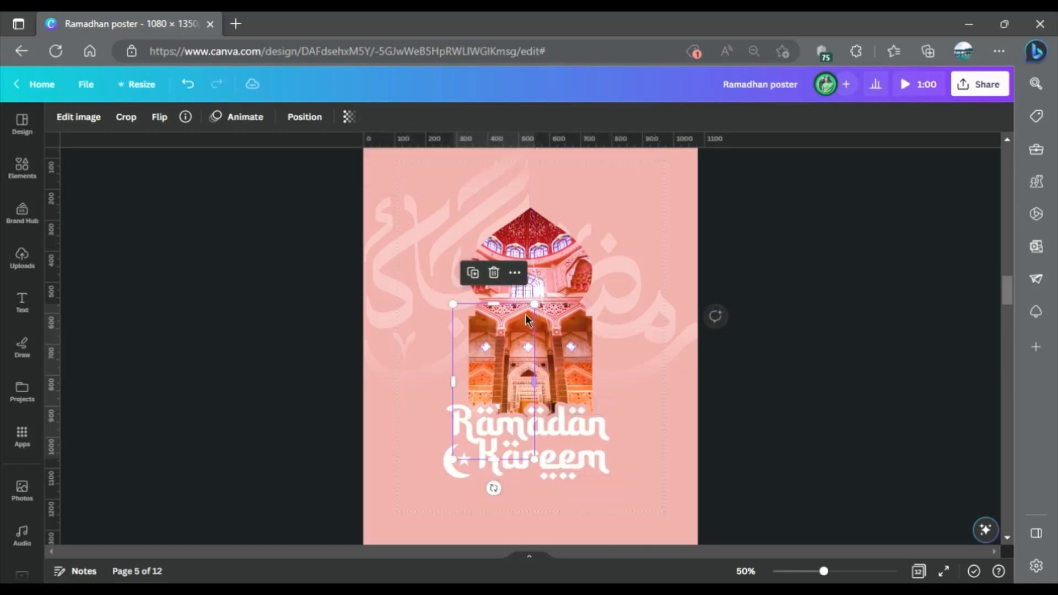
{"action": "left_click_drag", "start_coordinate": [494, 303], "coordinate": [306, 291]}
{"action": "left_click_drag", "start_coordinate": [431, 357], "coordinate": [449, 388]}
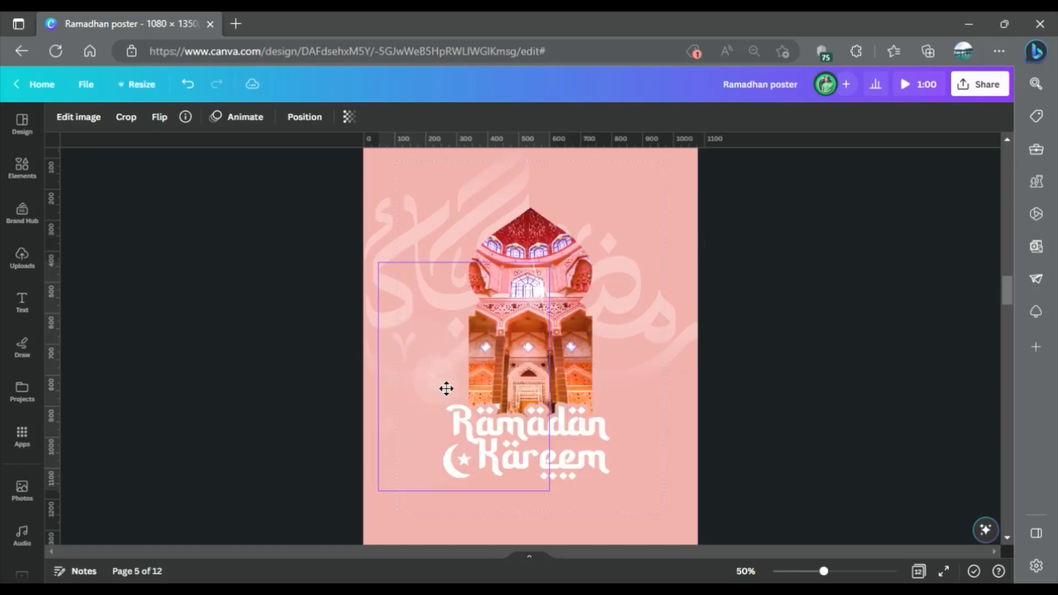
{"action": "left_click", "coordinate": [810, 351]}
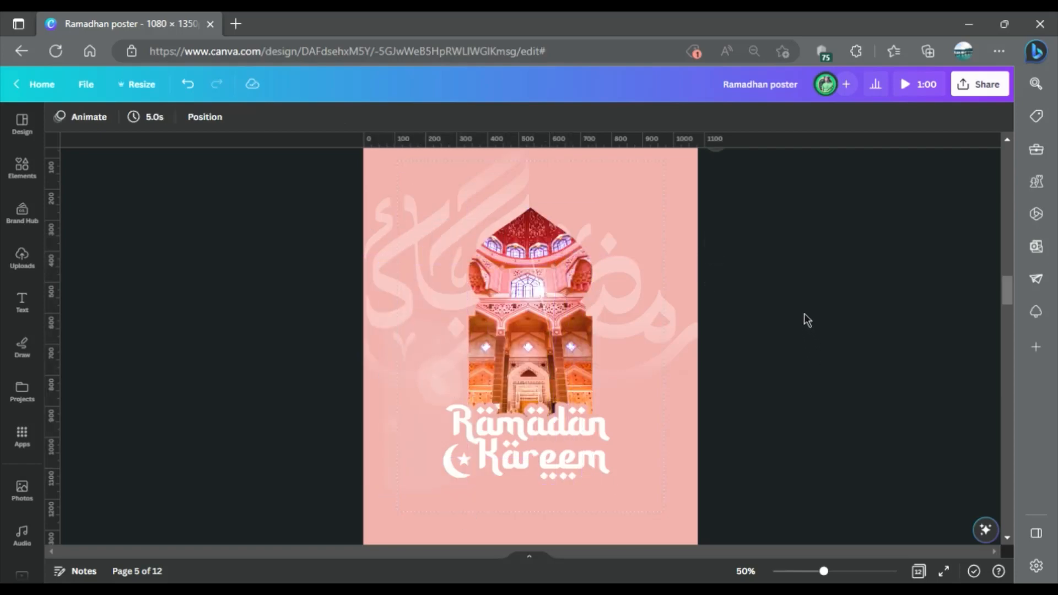
Copy the round glowing lens flare from the assets on page 4 onto page 5.
{"action": "scroll", "coordinate": [804, 311], "scroll_direction": "up", "scroll_amount": 2}
{"action": "scroll", "coordinate": [662, 243], "scroll_direction": "up", "scroll_amount": 5}
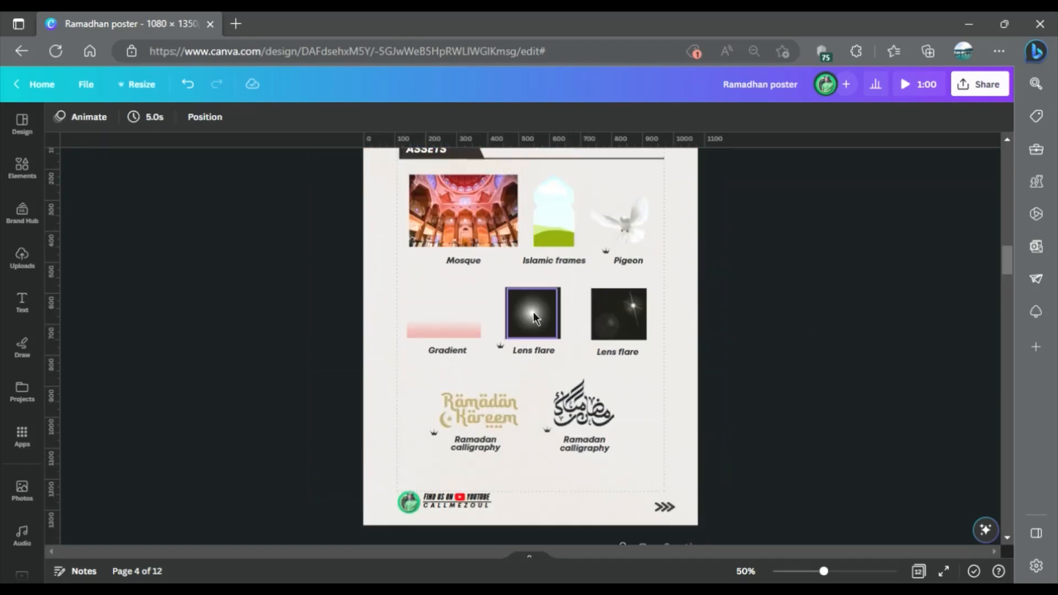
{"action": "left_click", "coordinate": [534, 312]}
{"action": "key", "text": "ctrl+c"}
{"action": "scroll", "coordinate": [534, 313], "scroll_direction": "down", "scroll_amount": 5}
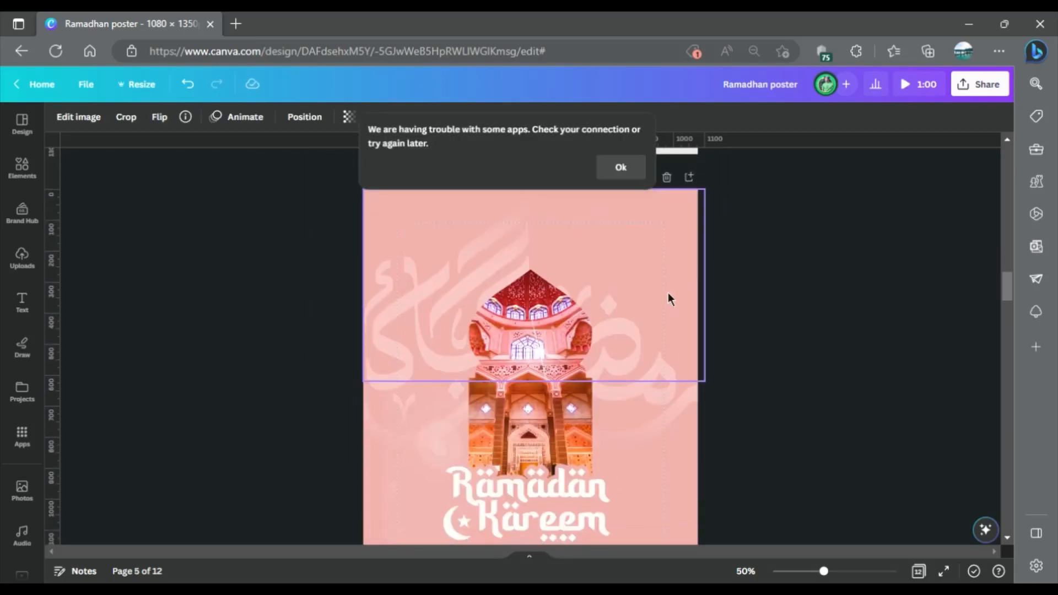
{"action": "key", "text": "ctrl+v"}
Enlarge the round lens flare well beyond the page and position its glow at the poster's upper right edge.
{"action": "left_click_drag", "start_coordinate": [556, 420], "coordinate": [953, 420]}
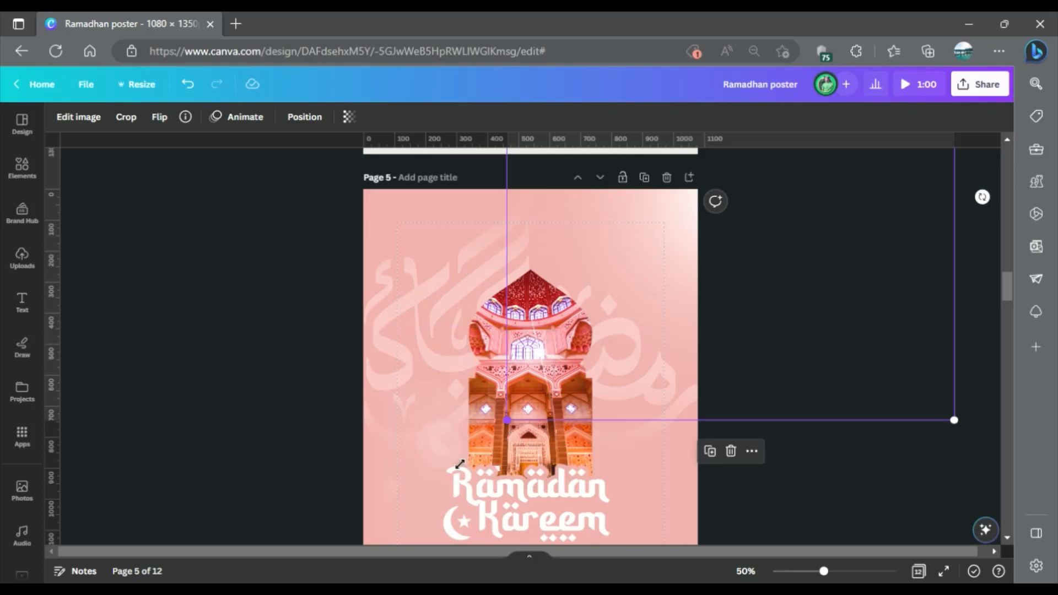
{"action": "left_click_drag", "start_coordinate": [460, 464], "coordinate": [383, 543]}
{"action": "left_click_drag", "start_coordinate": [947, 365], "coordinate": [990, 359]}
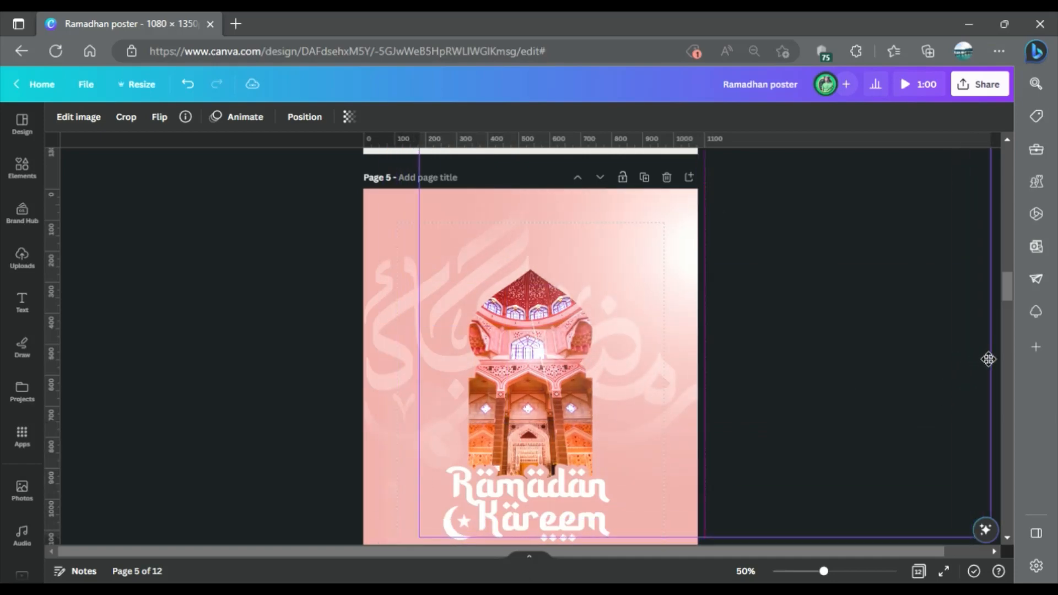
{"action": "scroll", "coordinate": [803, 303], "scroll_direction": "down", "scroll_amount": 3}
{"action": "left_click", "coordinate": [292, 380]}
Copy the pigeon image from the assets on page 4 onto page 5.
{"action": "scroll", "coordinate": [292, 380], "scroll_direction": "up", "scroll_amount": 10}
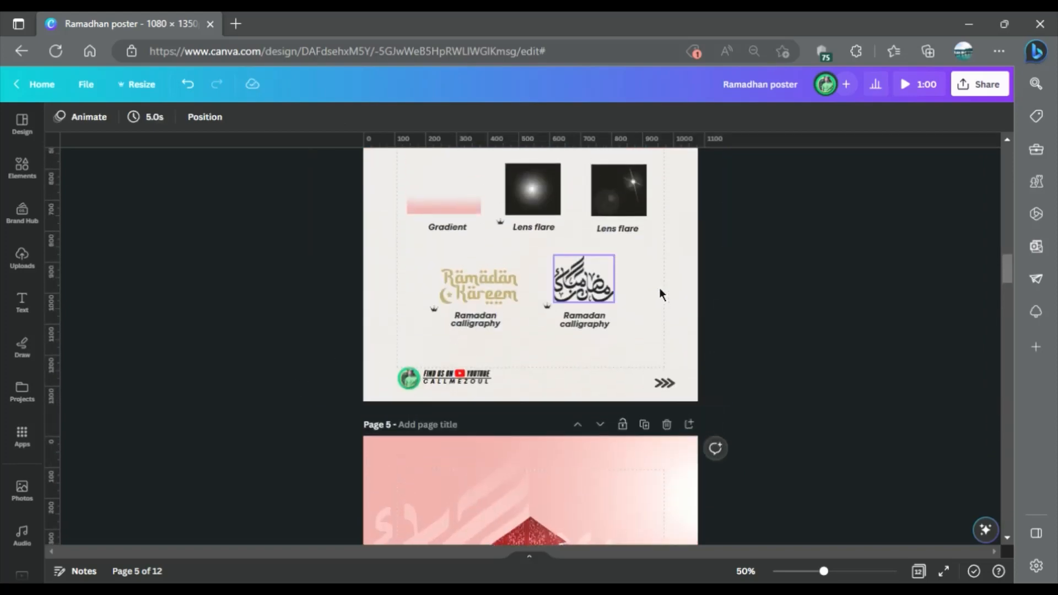
{"action": "left_click", "coordinate": [625, 284]}
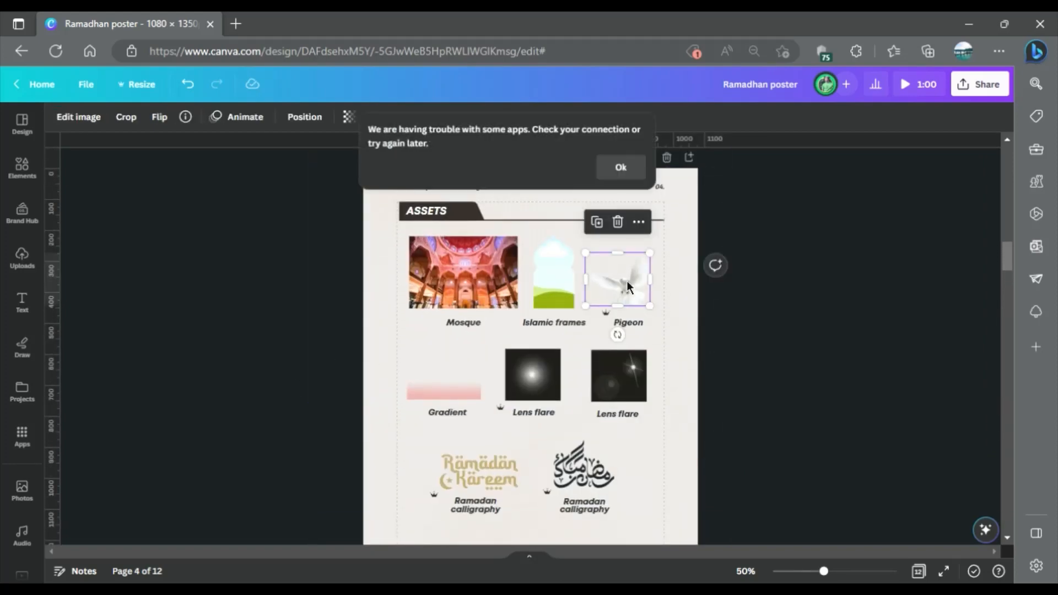
{"action": "scroll", "coordinate": [626, 279], "scroll_direction": "down", "scroll_amount": 10}
{"action": "left_click", "coordinate": [609, 338]}
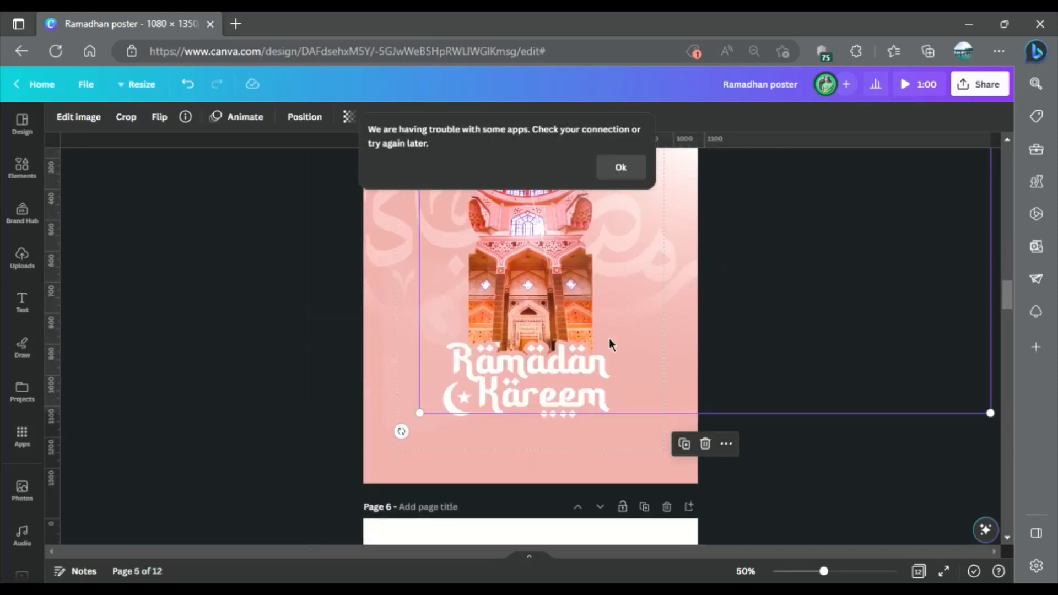
{"action": "key", "text": "ctrl+v"}
Move the pigeon down onto the right end of the word Ramadan in the lettering.
{"action": "scroll", "coordinate": [654, 216], "scroll_direction": "up", "scroll_amount": 1}
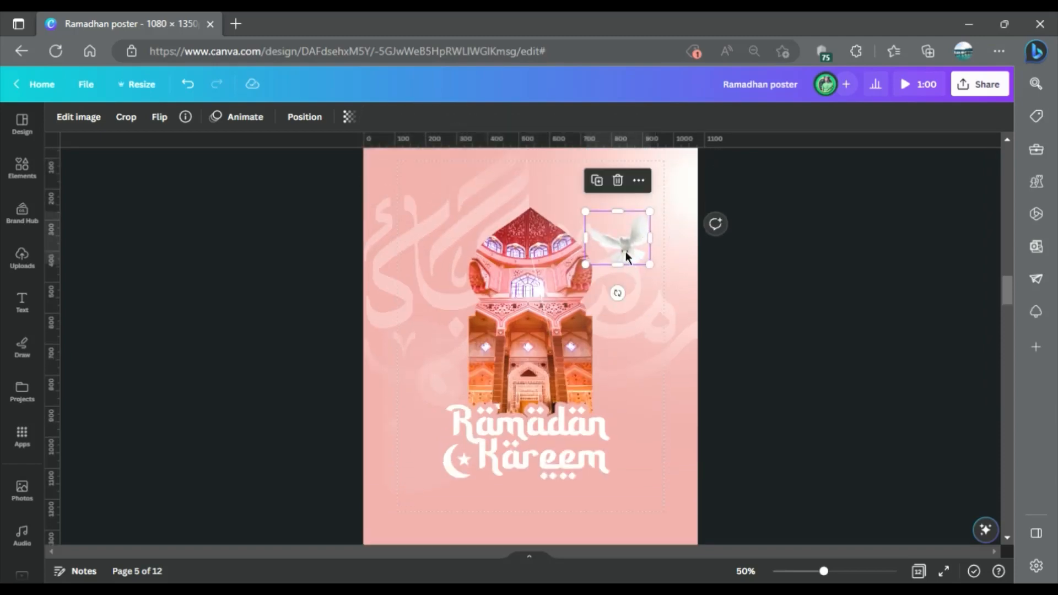
{"action": "left_click_drag", "start_coordinate": [626, 251], "coordinate": [623, 426]}
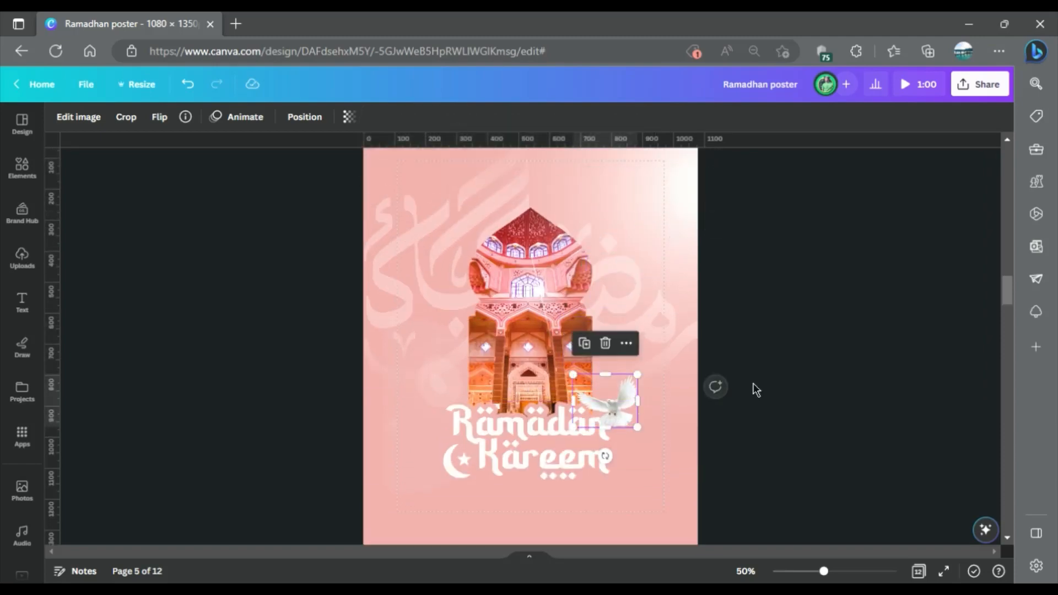
{"action": "left_click", "coordinate": [762, 349]}
{"action": "scroll", "coordinate": [775, 309], "scroll_direction": "down", "scroll_amount": 2}
{"action": "scroll", "coordinate": [775, 309], "scroll_direction": "up", "scroll_amount": 2}
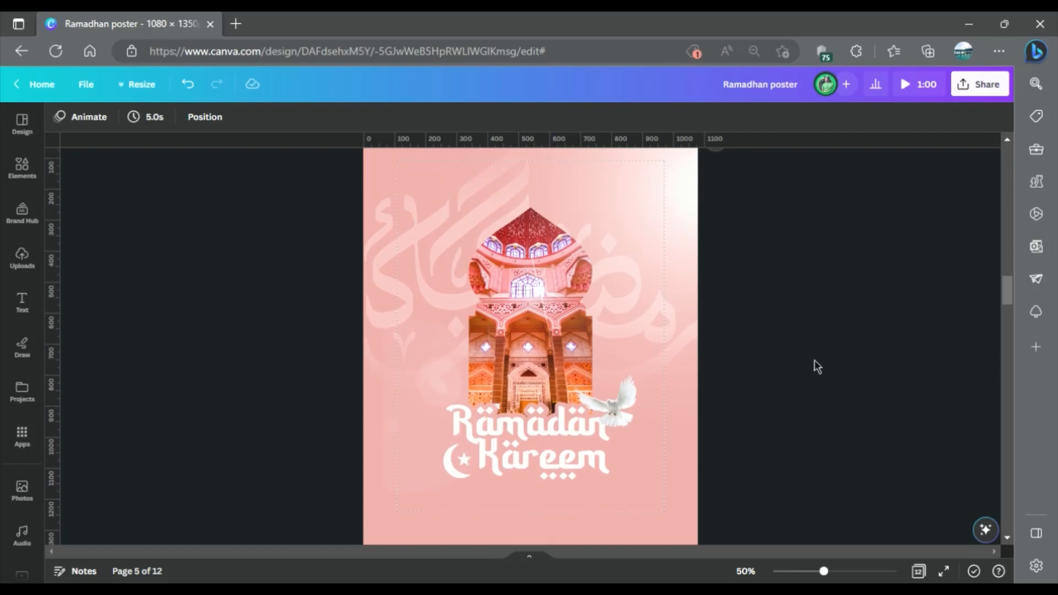
Copy the white Happy Ramadan greeting paragraph from page 3 to page 5 and centre it below the Ramadan Kareem lettering.
{"action": "scroll", "coordinate": [814, 364], "scroll_direction": "up", "scroll_amount": 10}
{"action": "left_click", "coordinate": [569, 272]}
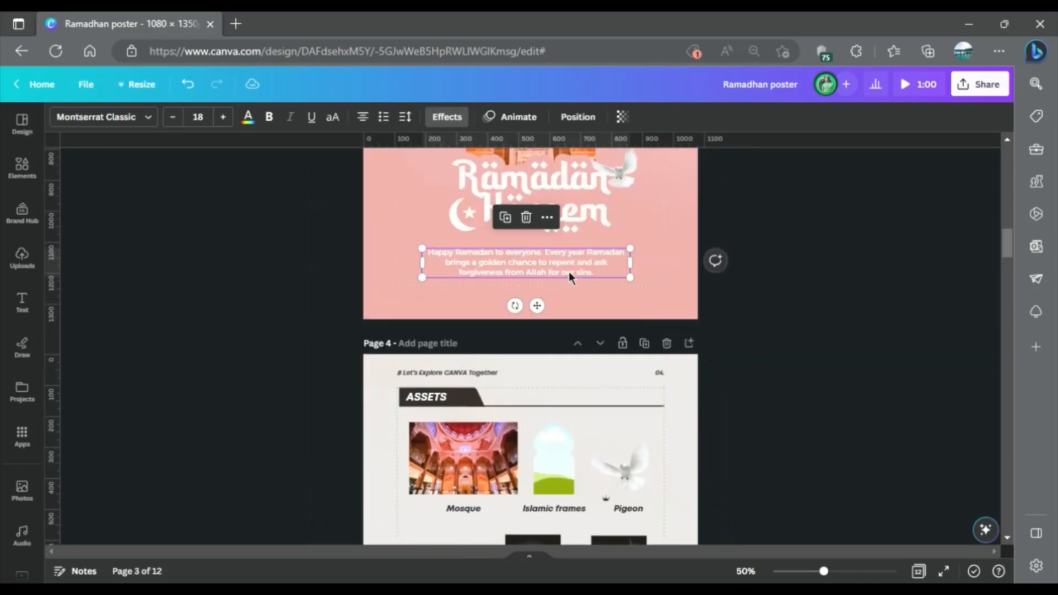
{"action": "scroll", "coordinate": [569, 272], "scroll_direction": "down", "scroll_amount": 10}
{"action": "scroll", "coordinate": [569, 272], "scroll_direction": "down", "scroll_amount": 3}
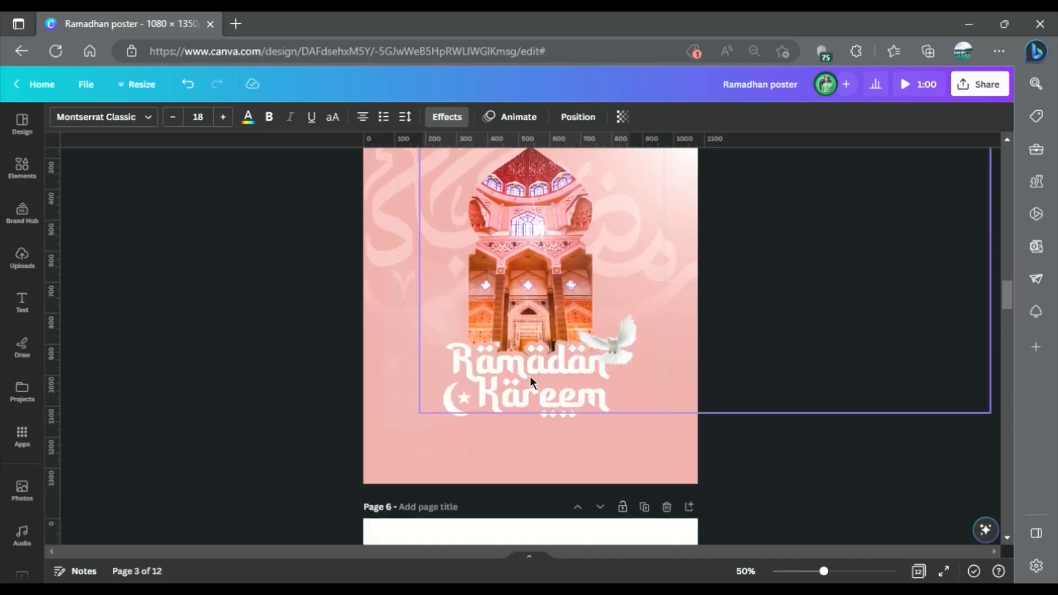
{"action": "left_click", "coordinate": [527, 432]}
{"action": "key", "text": "ctrl+v"}
{"action": "left_click_drag", "start_coordinate": [568, 433], "coordinate": [586, 456]}
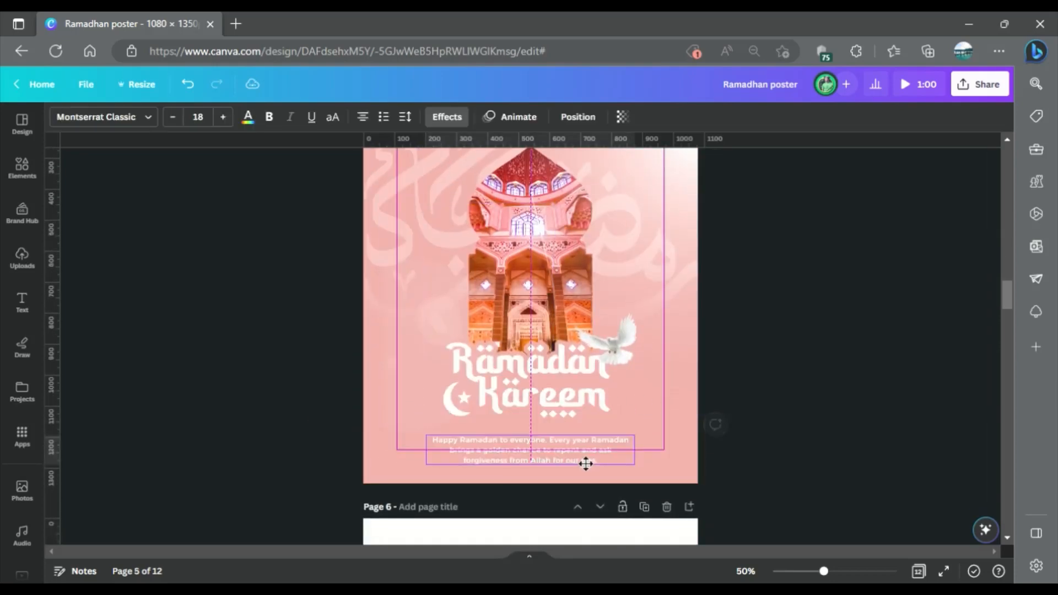
{"action": "left_click", "coordinate": [807, 363]}
{"action": "scroll", "coordinate": [806, 363], "scroll_direction": "up", "scroll_amount": 2}
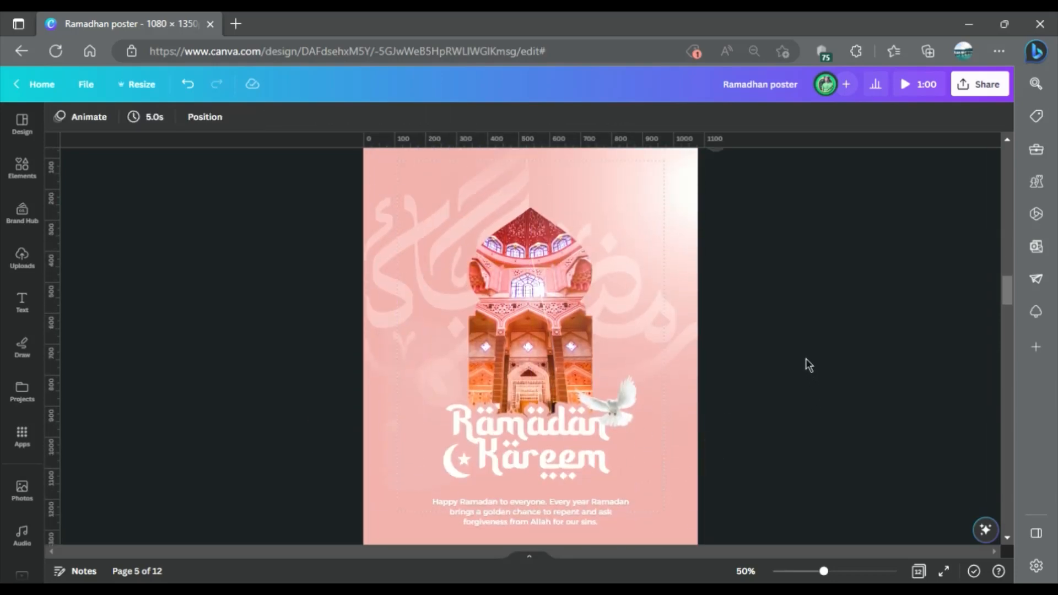